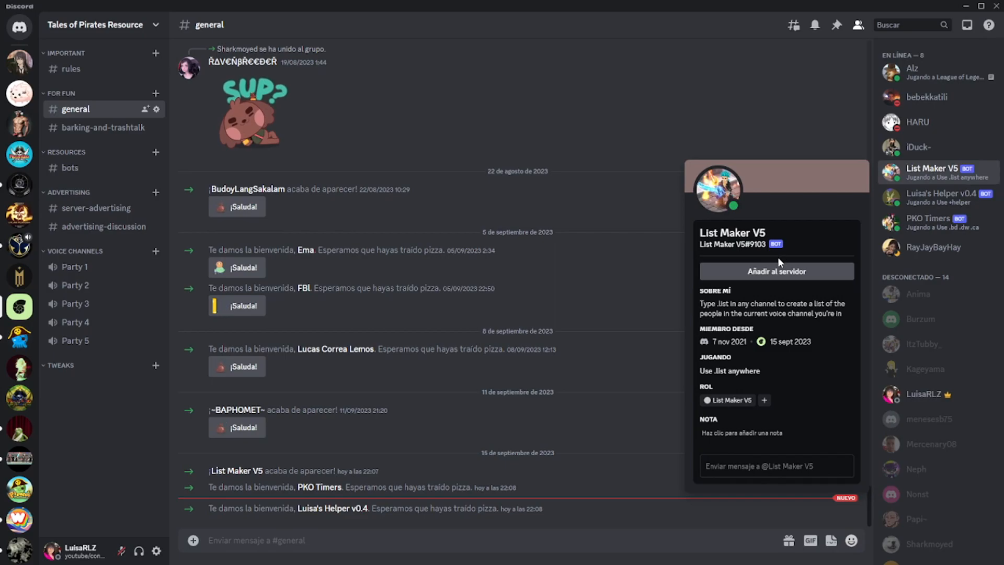
Open the List Maker V5 bot's add-to-server request and view the list of available servers
click(775, 272)
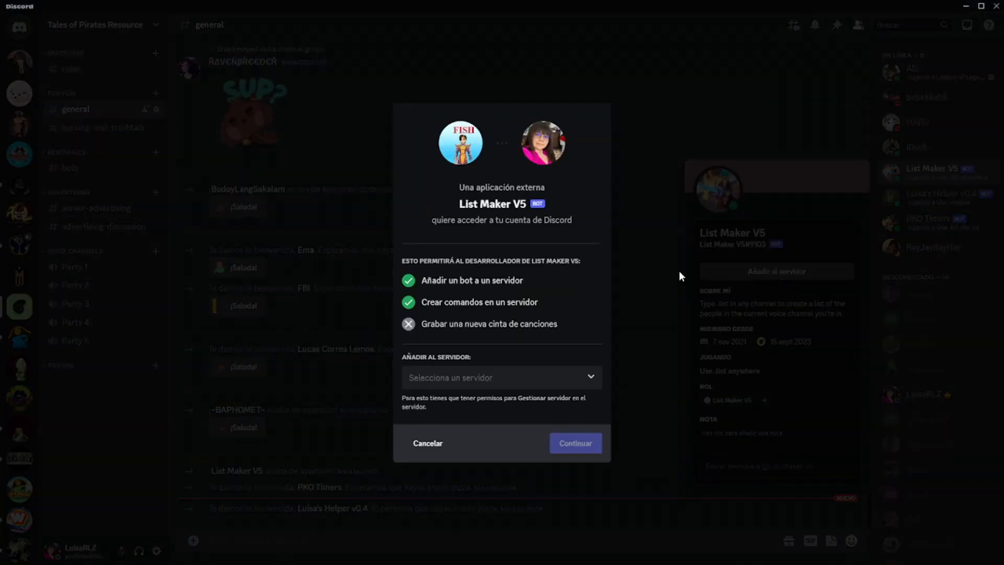
click(485, 387)
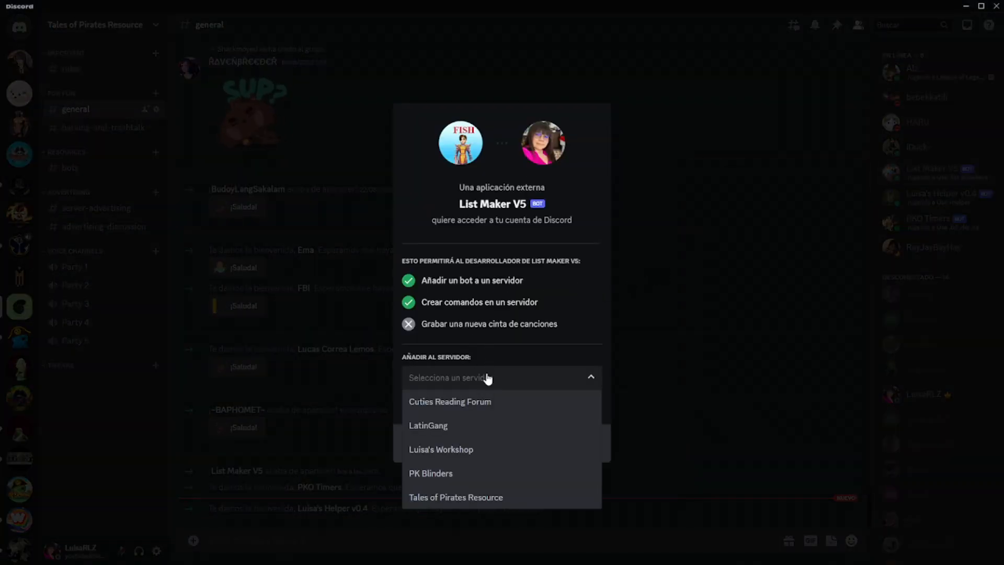
click(622, 353)
click(622, 352)
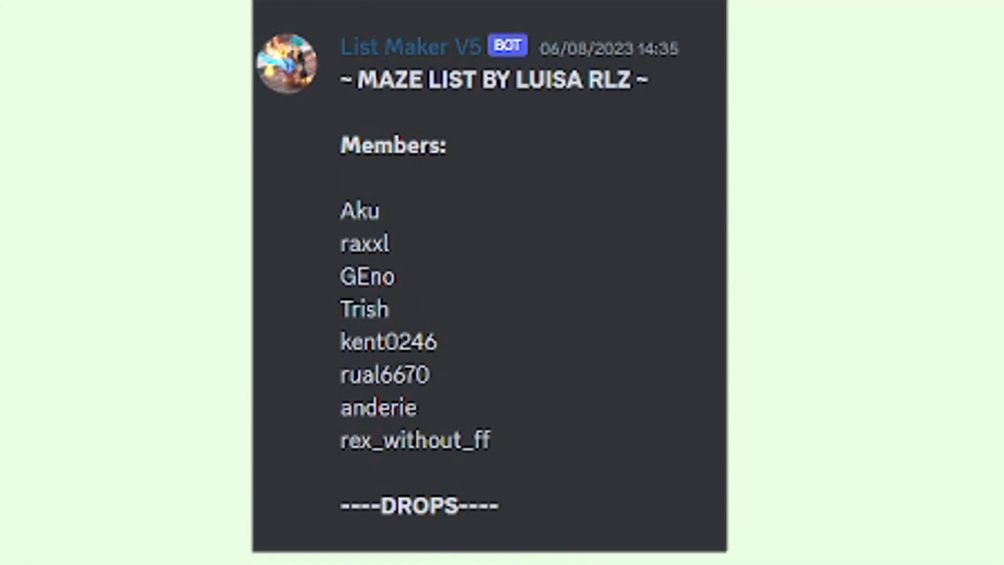
Copy all the names under Members in the List Maker V5 maze list message
drag(329, 210, 516, 437)
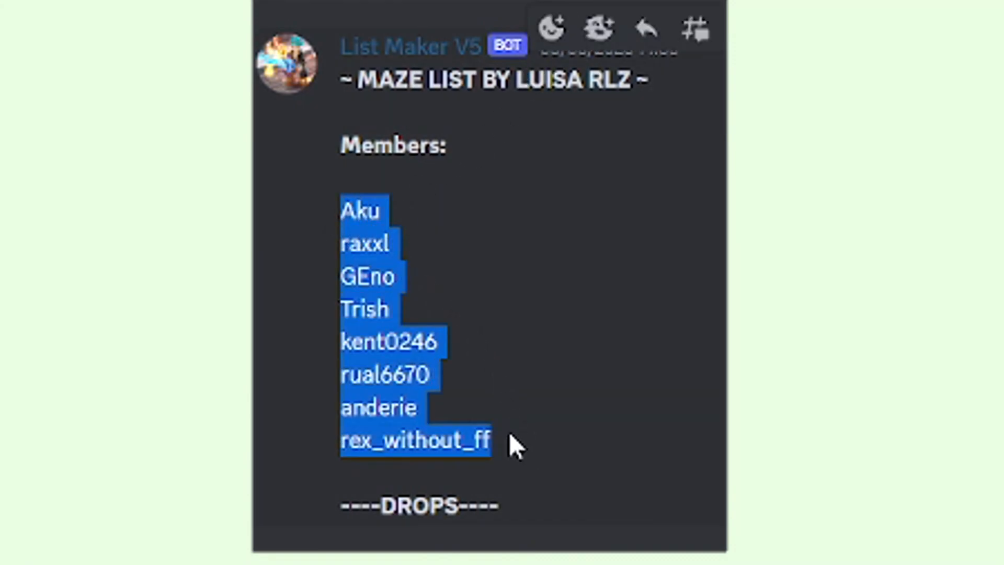
right_click(406, 381)
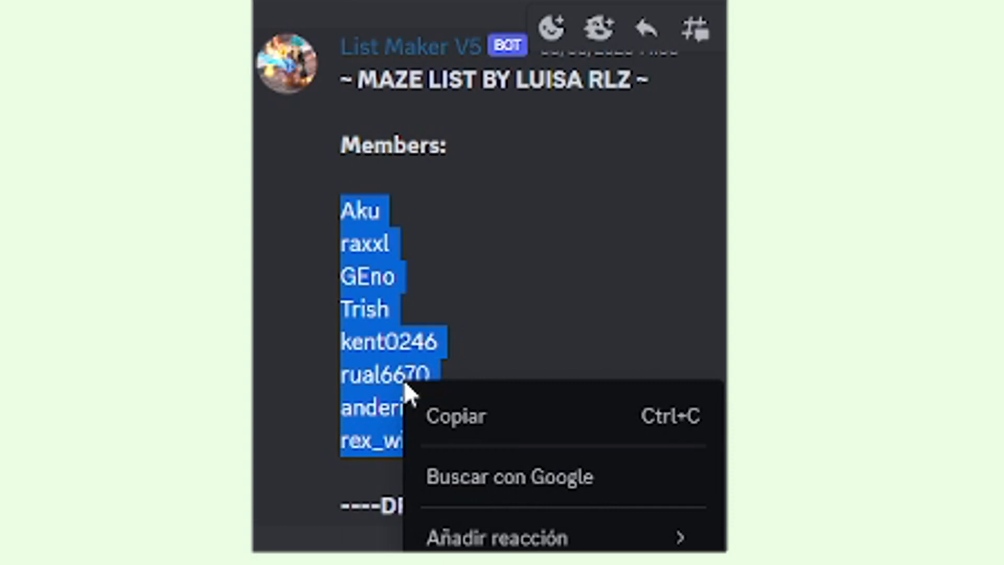
click(446, 415)
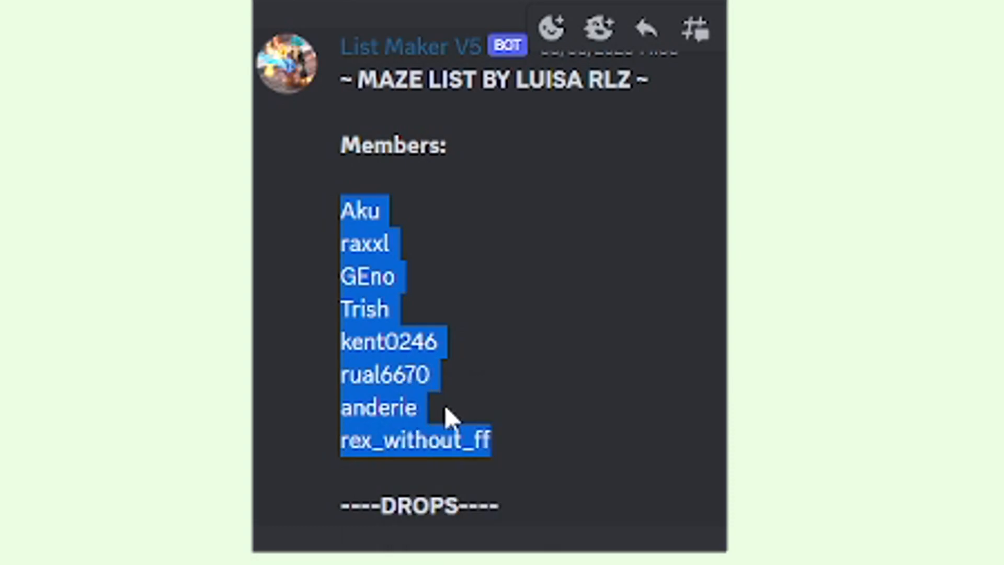
Switch to the Google Sheets guild share file and paste the copied member names as values only from A3 of the AP Count sheet
key(alt+Tab)
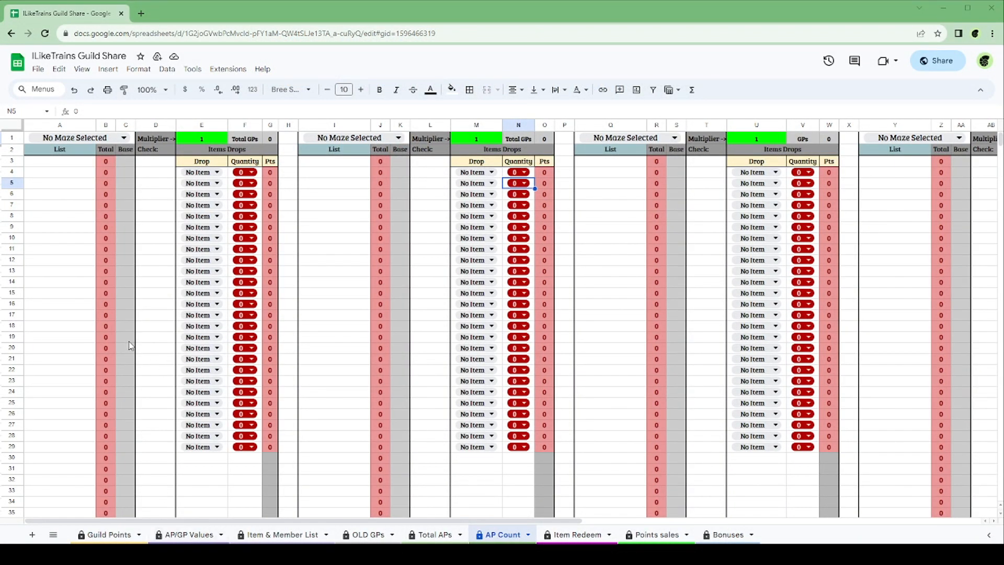
right_click(70, 163)
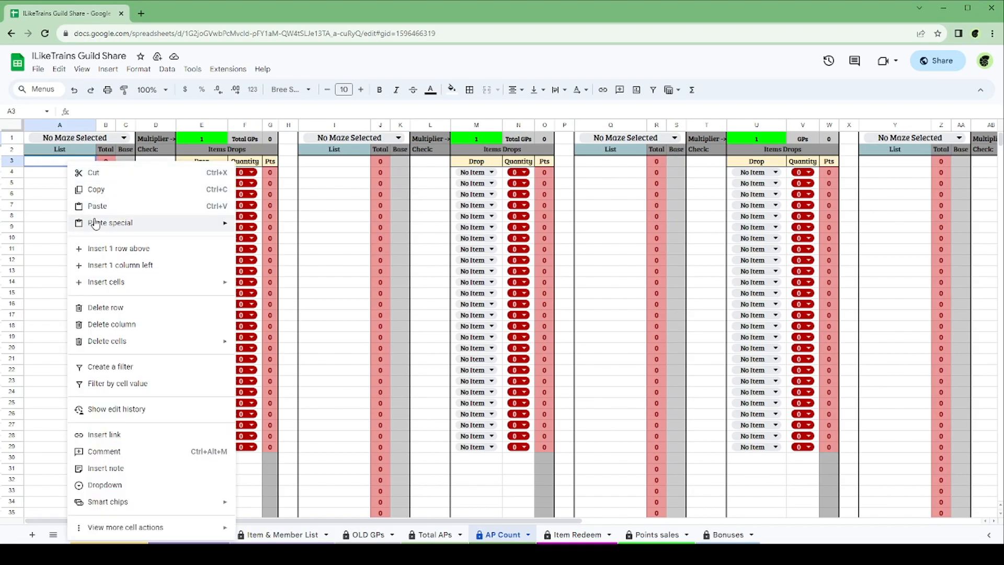
mouse_move(97, 224)
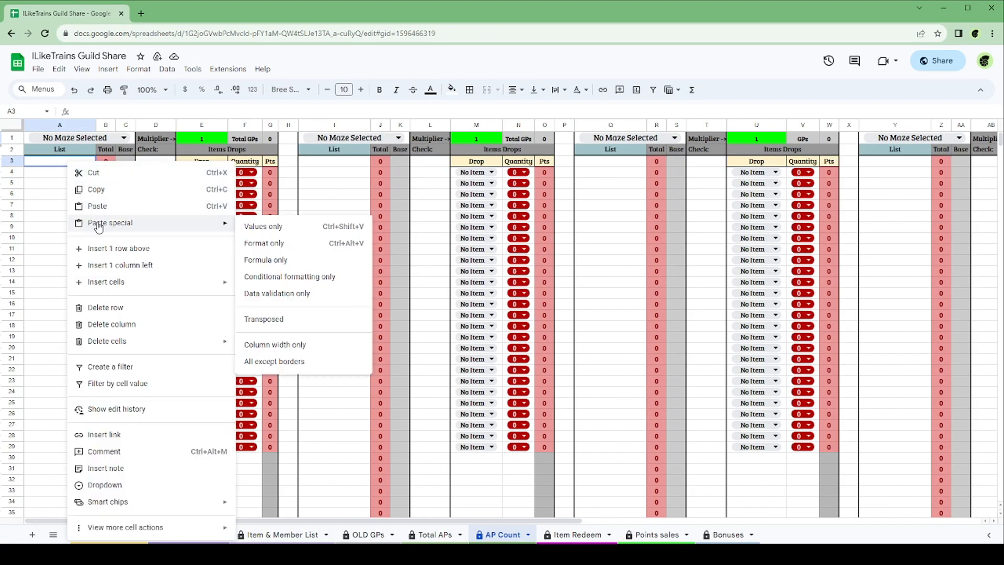
click(266, 228)
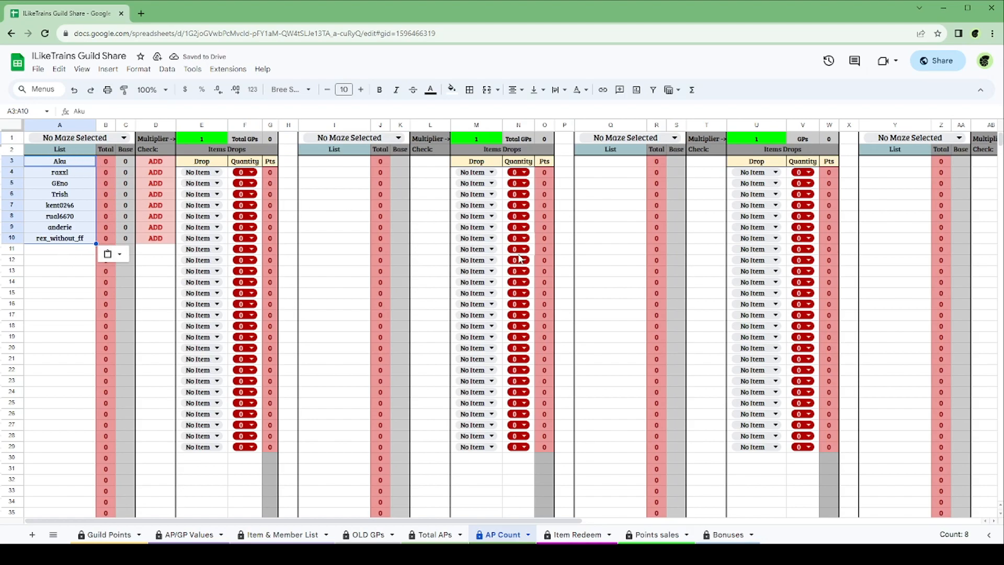
Set the maze of the first block in A1 to Chaos Argent
click(87, 139)
click(87, 140)
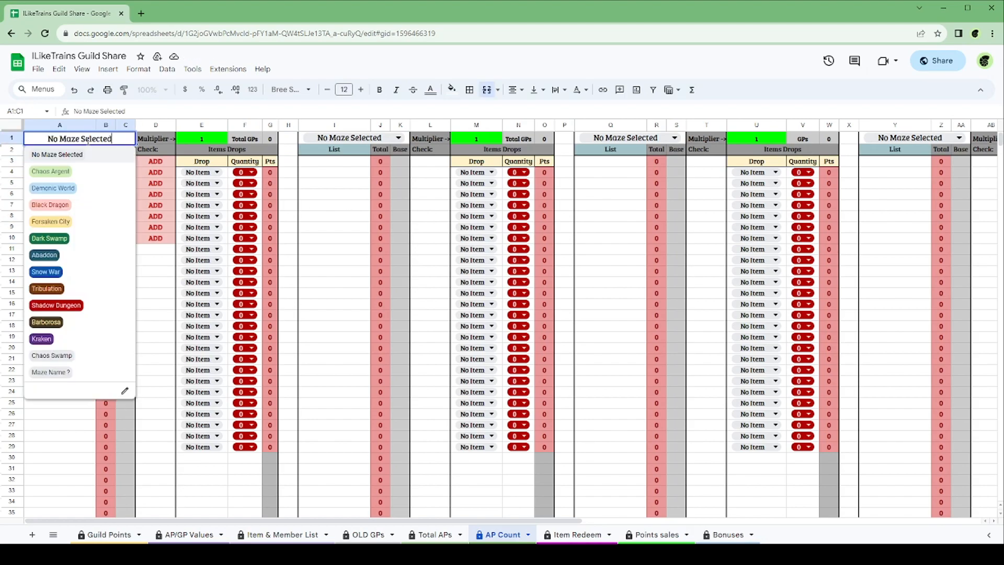
click(51, 171)
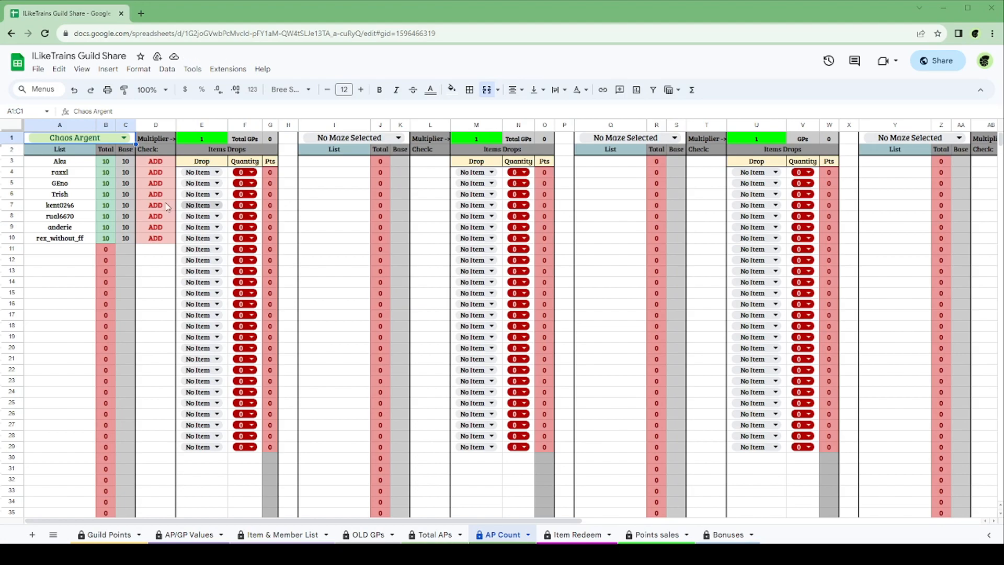
click(92, 272)
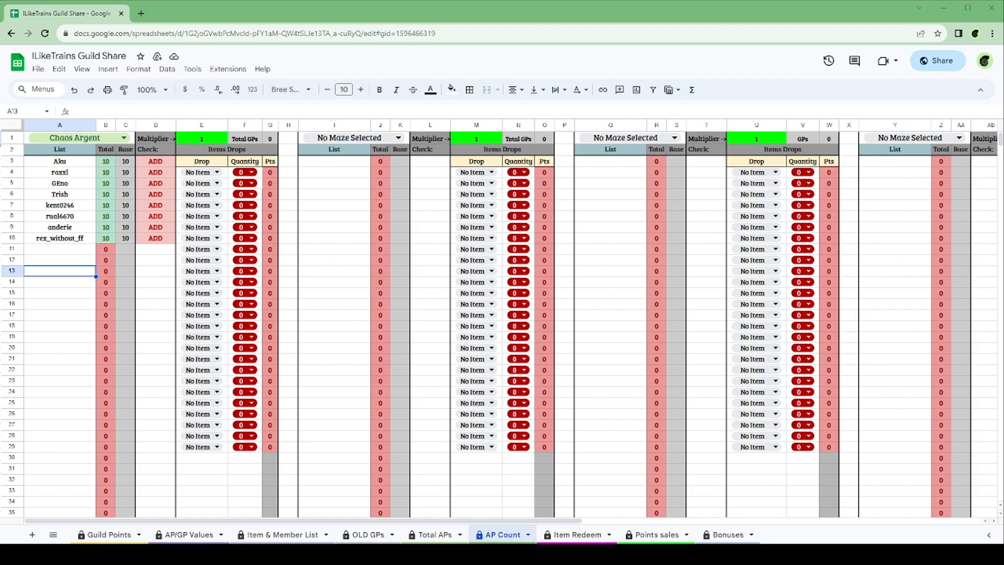
Copy the names in A3:A10 and paste them as values only under Member Name from E9 of the Item & Member List sheet
drag(60, 161, 76, 238)
right_click(76, 239)
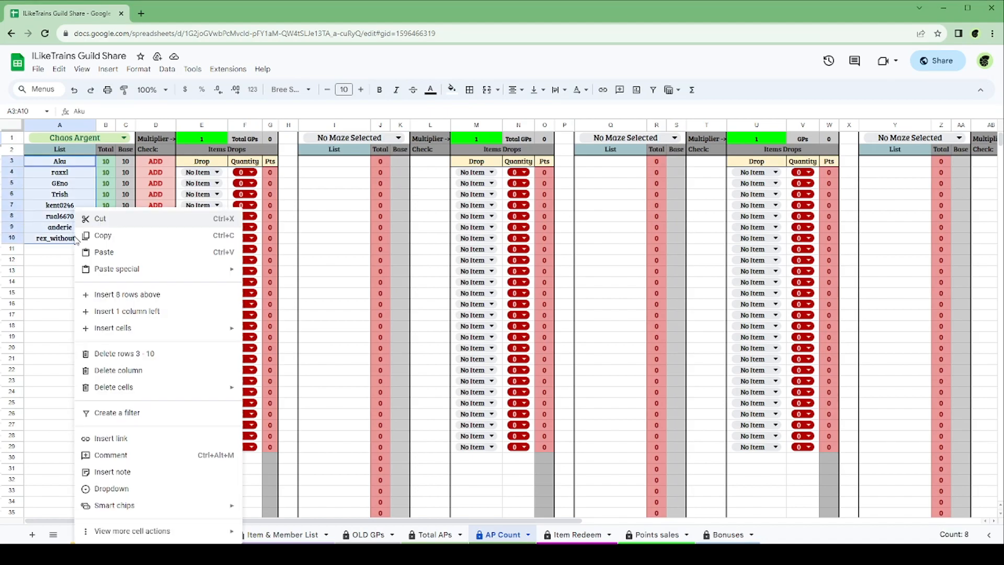
click(100, 235)
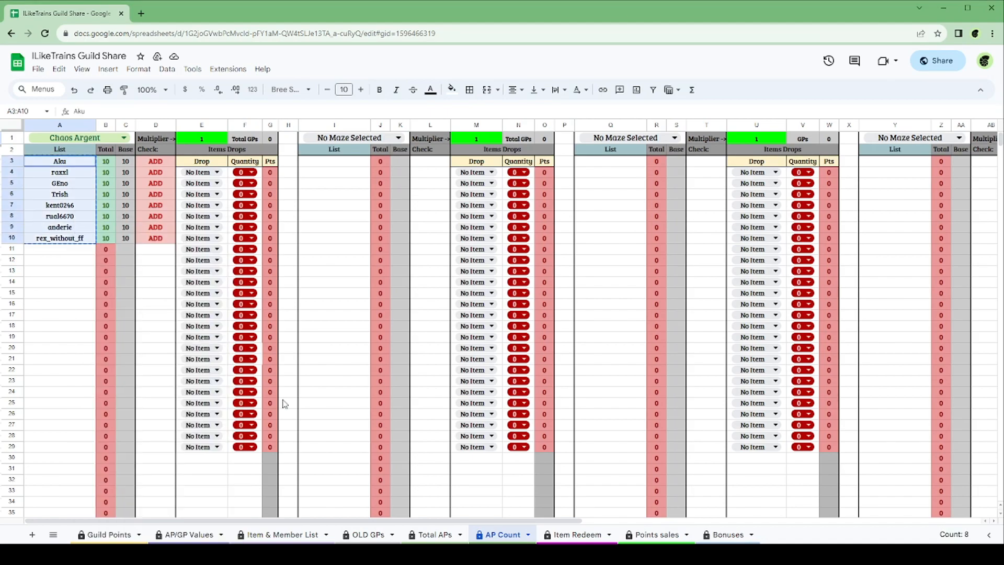
click(251, 535)
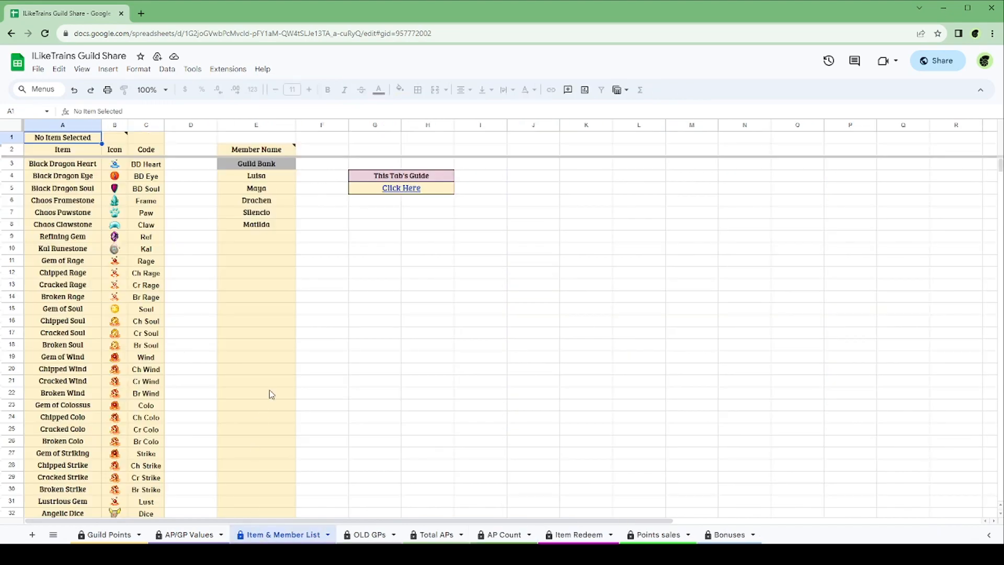
click(262, 239)
right_click(261, 238)
mouse_move(308, 227)
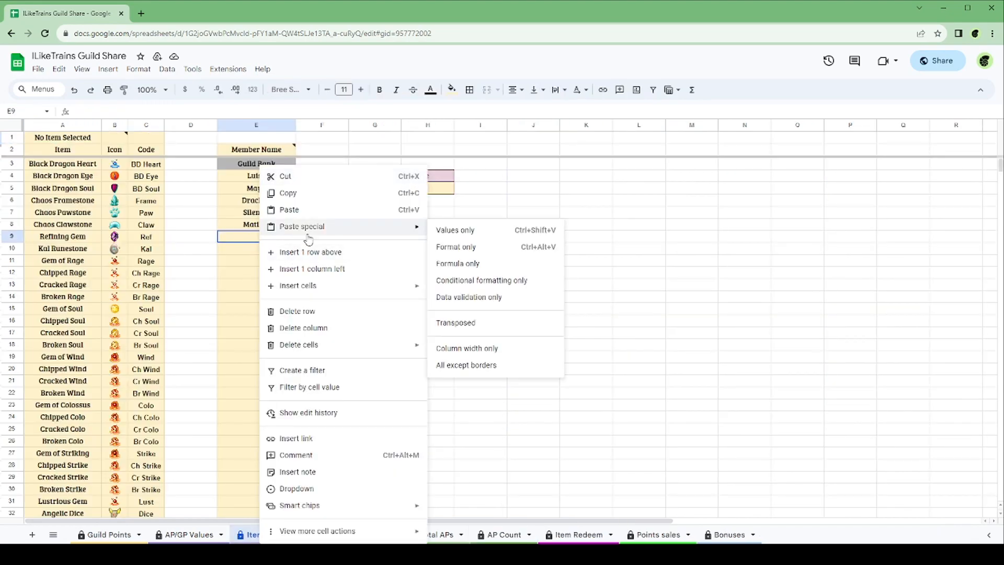
click(454, 231)
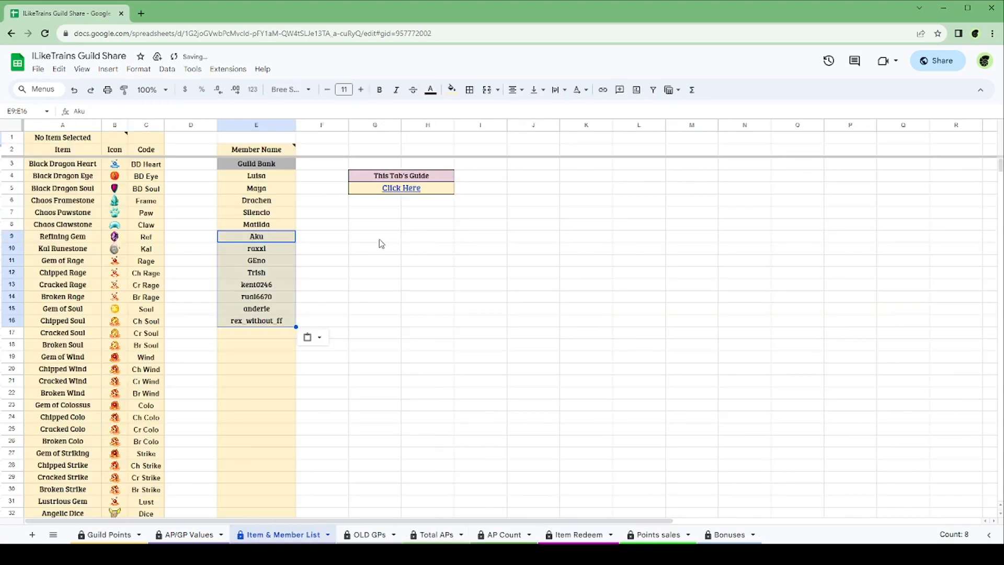
On the AP Count sheet, enter the first listed member's name again in A11 and A12
click(449, 533)
click(499, 534)
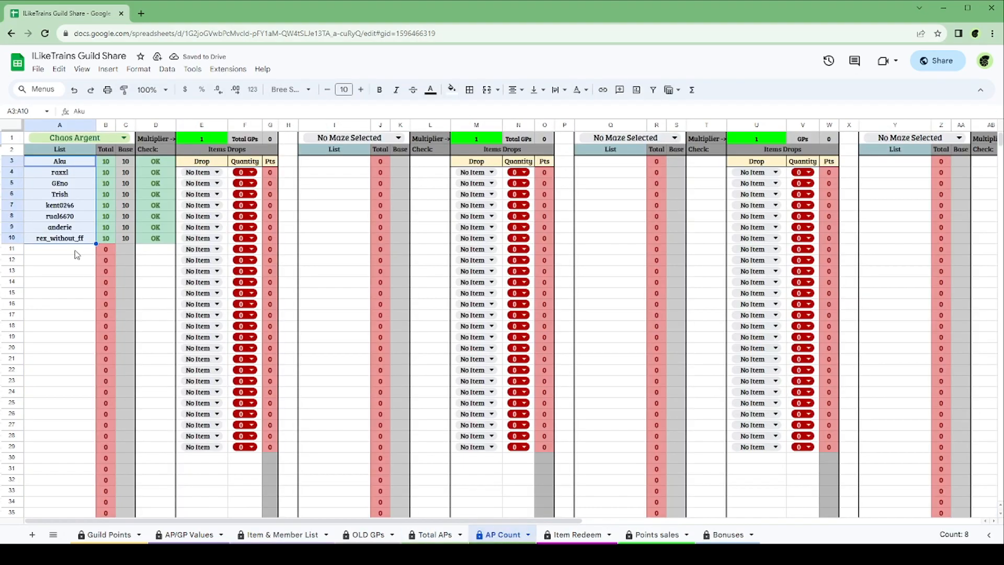
click(62, 250)
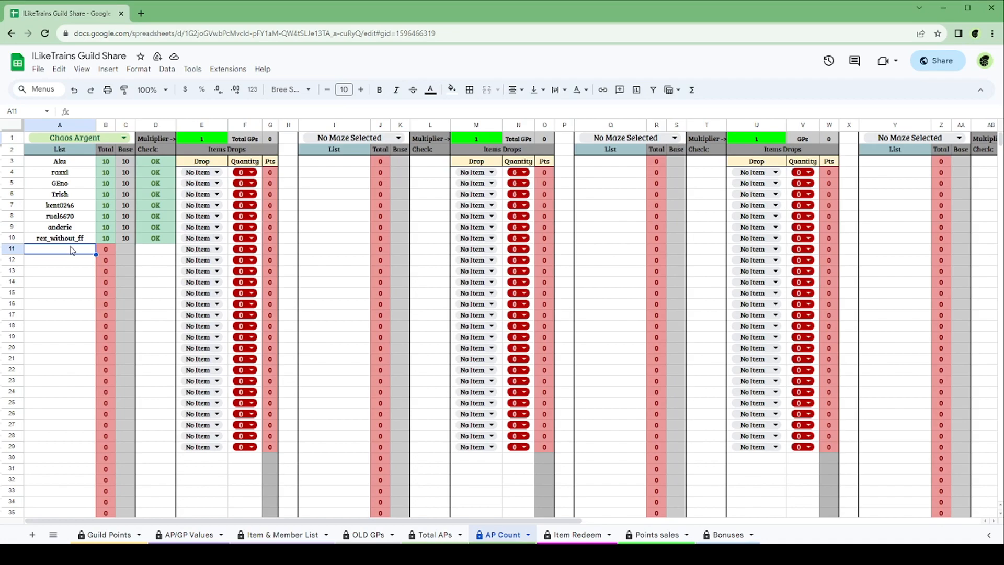
text(Aku)
key(Return)
text(Aku)
click(139, 261)
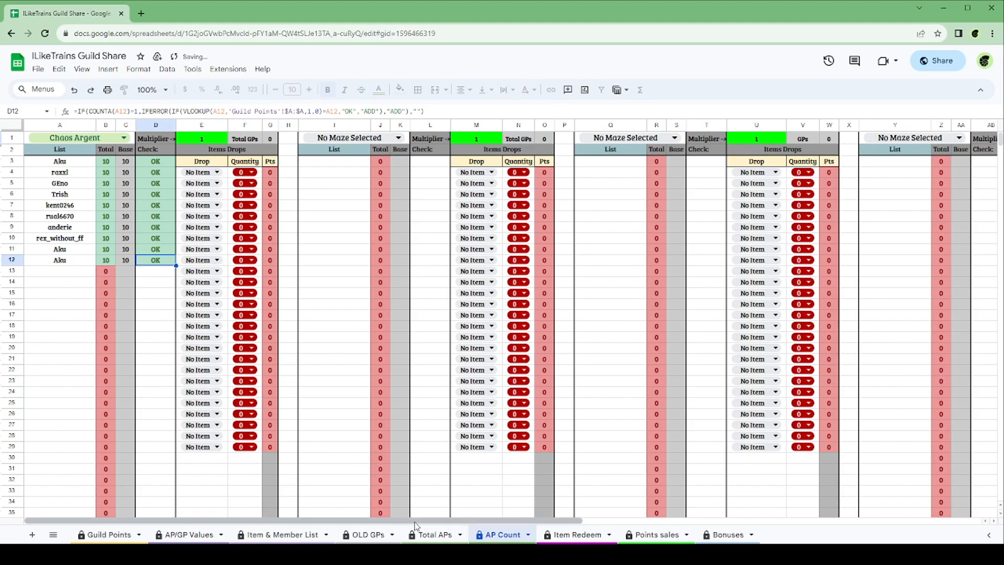
Examine row 10 of the Total APs sheet for how the repeated member's points are counted
click(434, 534)
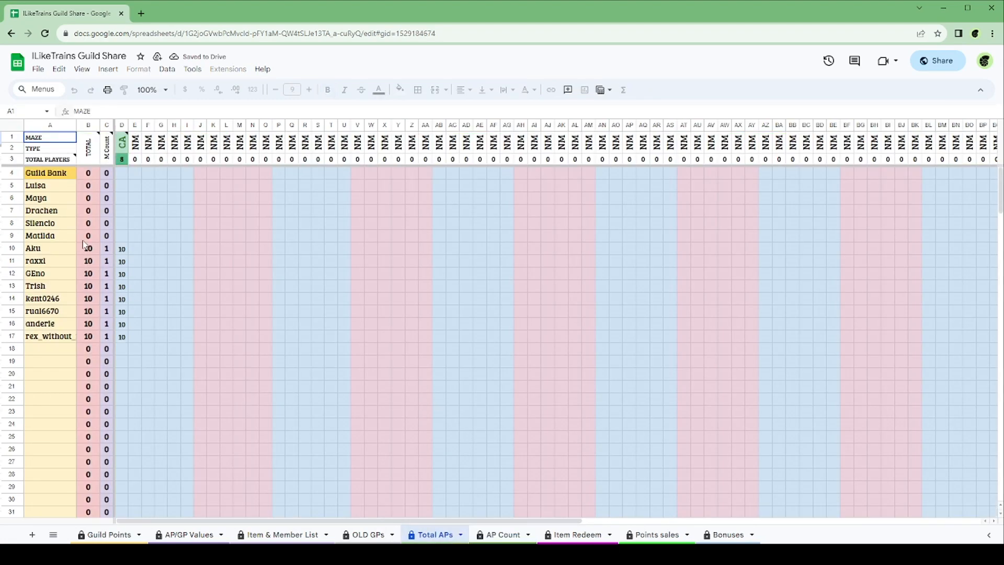
click(13, 249)
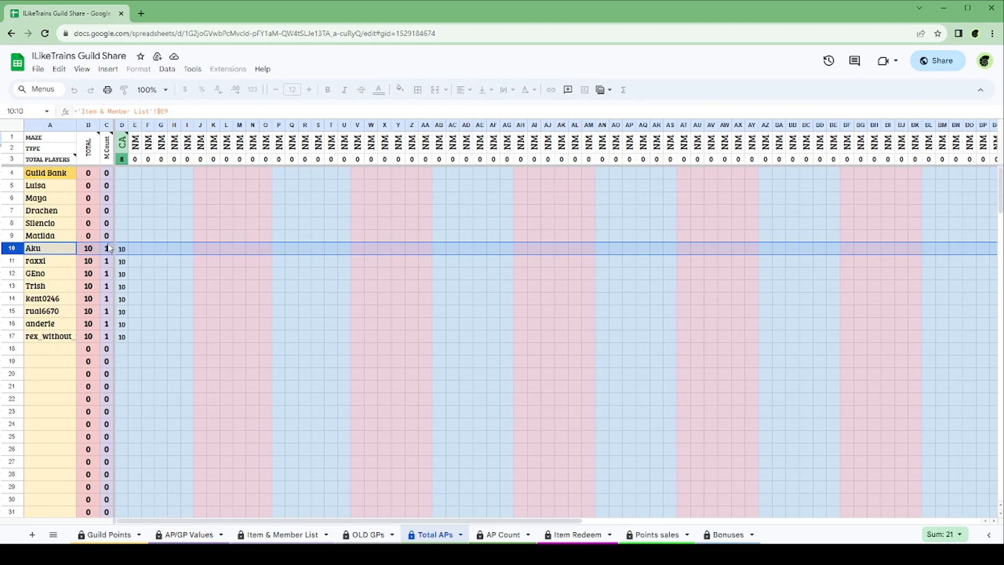
On the AP Count sheet, record a BD Heart drop with quantity 1 in row 4 of the Chaos Argent block
click(501, 535)
click(212, 172)
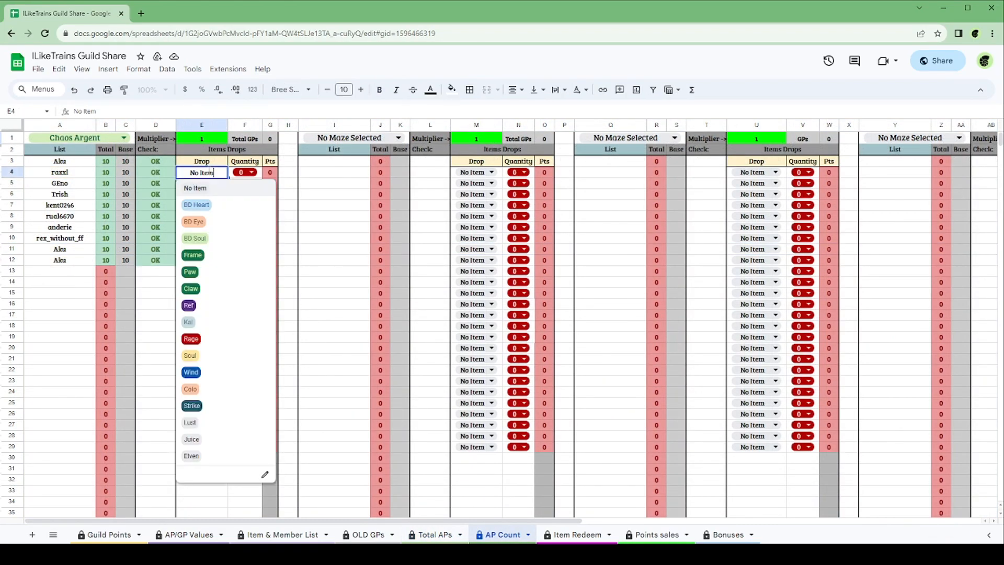
click(201, 210)
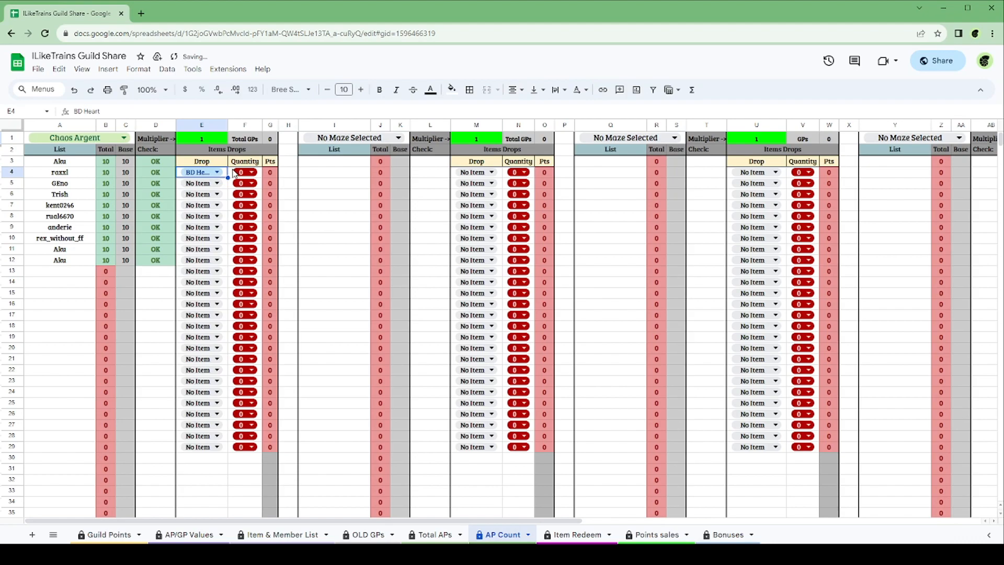
click(243, 173)
click(241, 207)
Record a BD Eye drop with quantity 1 in row 5 of the Chaos Argent block
click(209, 183)
click(200, 235)
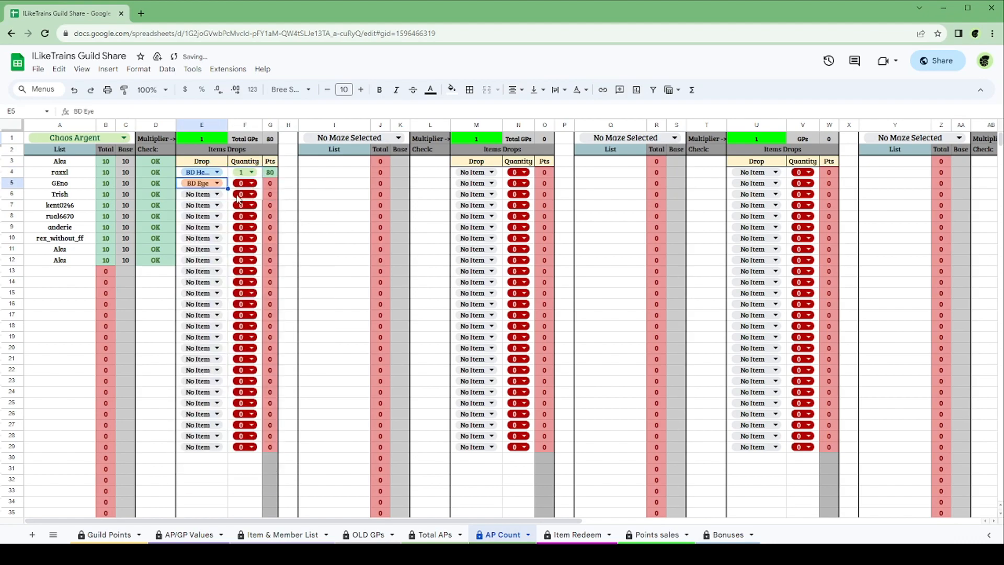
click(242, 185)
click(240, 218)
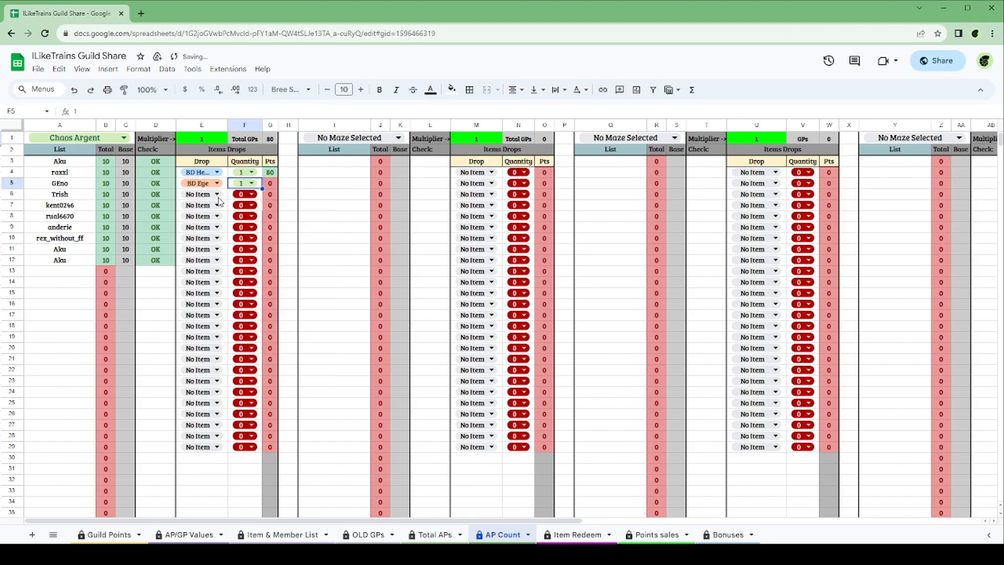
Record a BD Soul drop with quantity 1 in row 6 of the Chaos Argent block
click(209, 194)
click(202, 261)
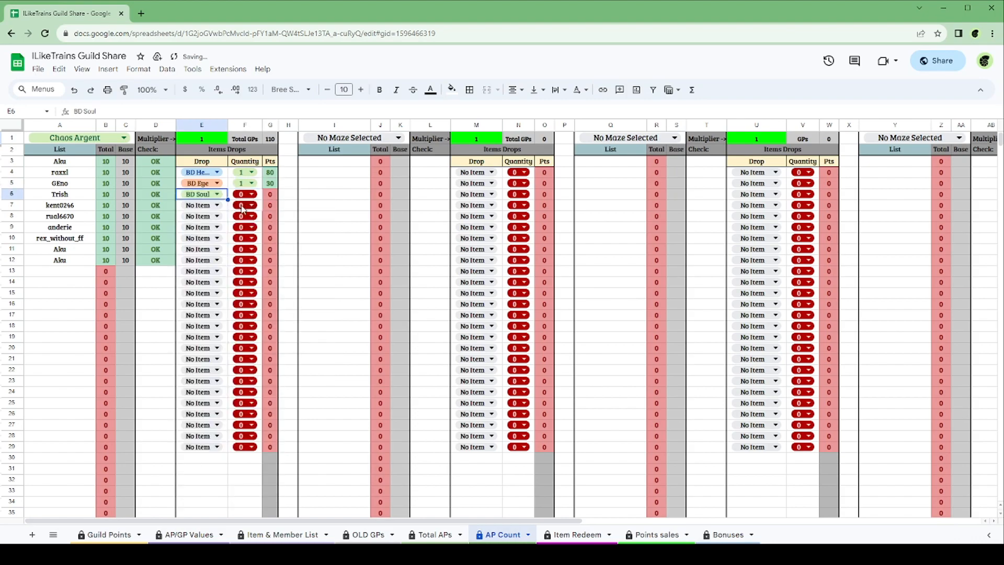
click(248, 198)
click(240, 224)
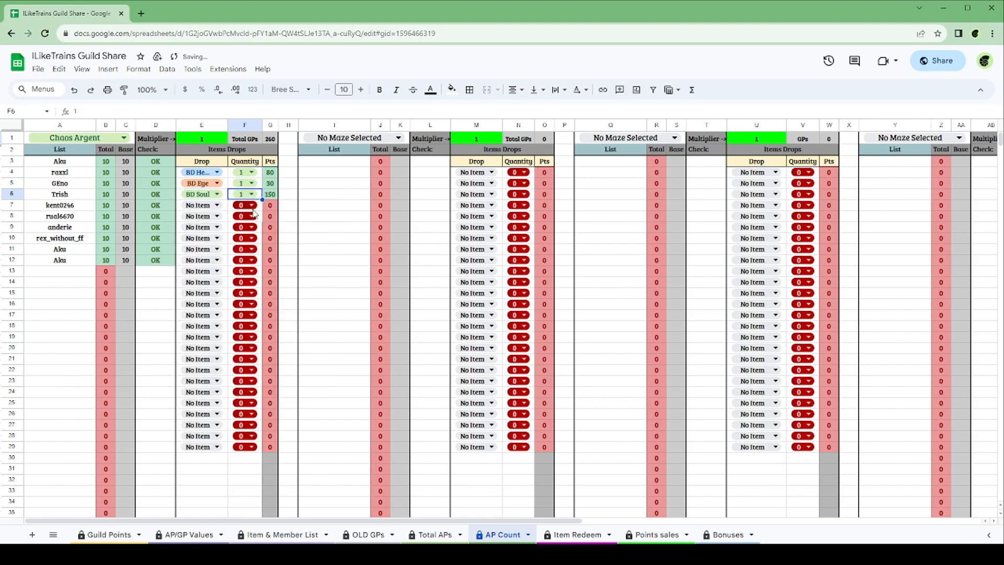
click(143, 284)
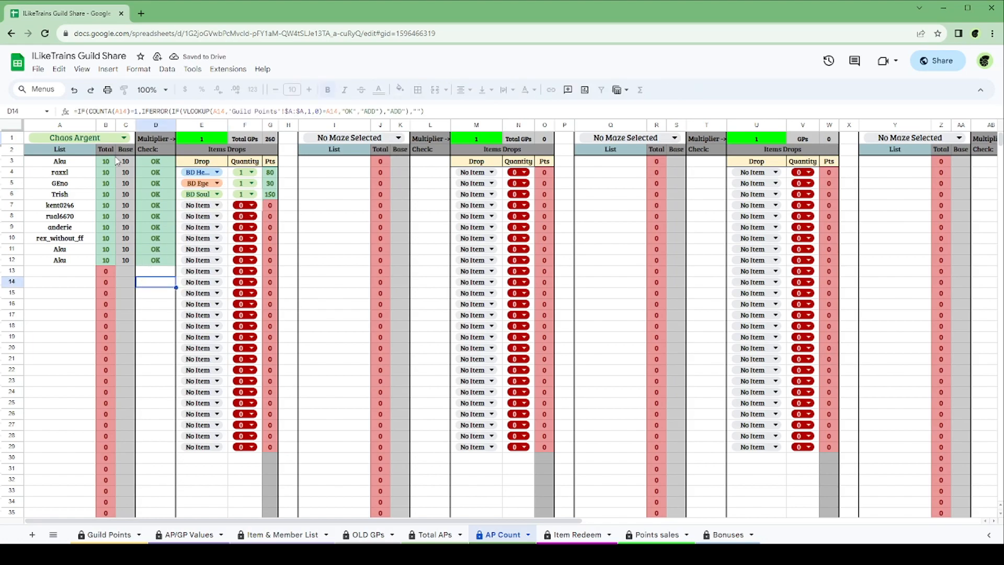
Examine the new members' Actual GPs and Maze APs in A8:C15 of the Guild Points sheet
click(122, 533)
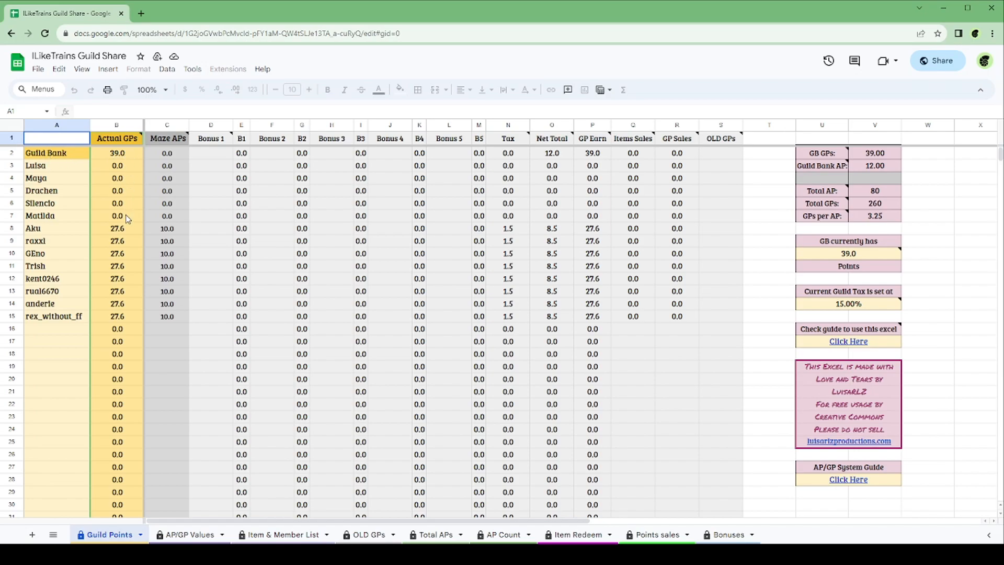
drag(36, 230, 160, 320)
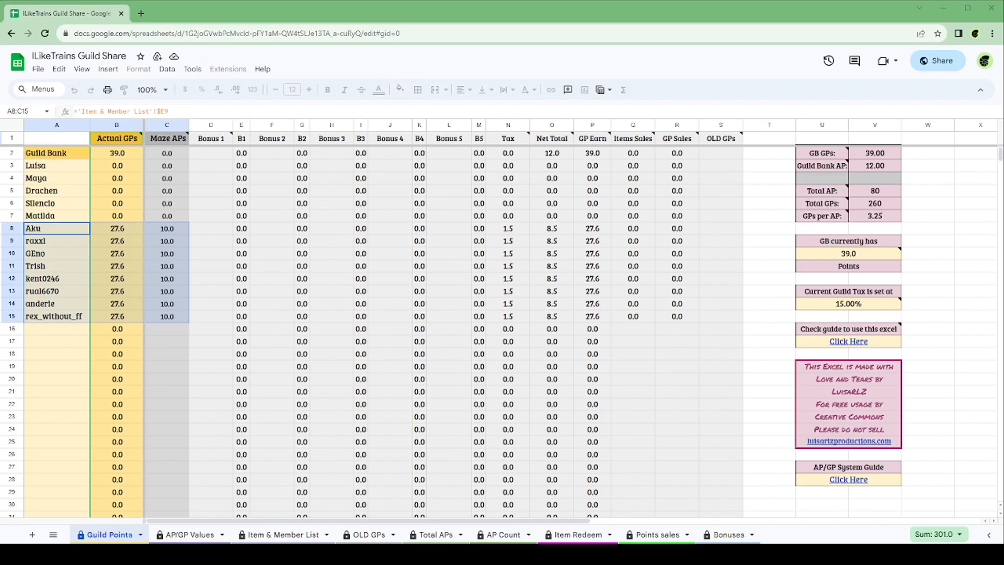
On the AP Count sheet, set the Chaos Argent multiplier in E1 to 1.5 and select the Total and Base values in B3:C12
click(201, 138)
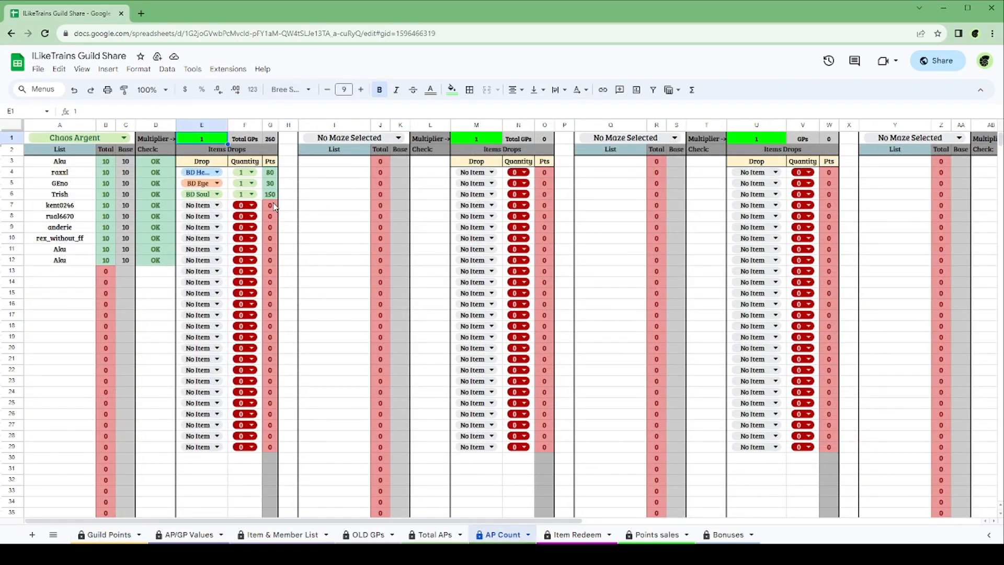
text(1.5)
key(Return)
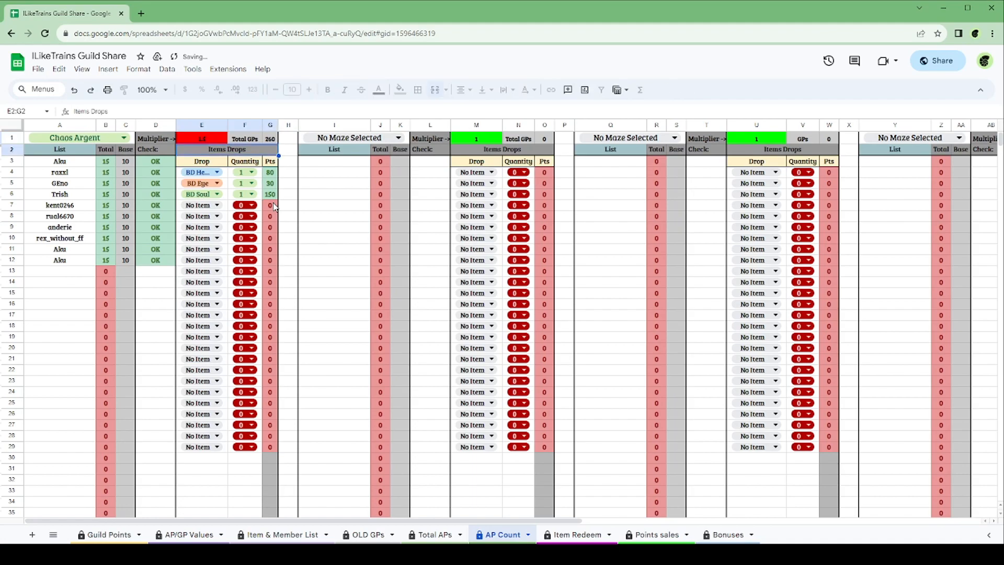
drag(107, 161, 126, 269)
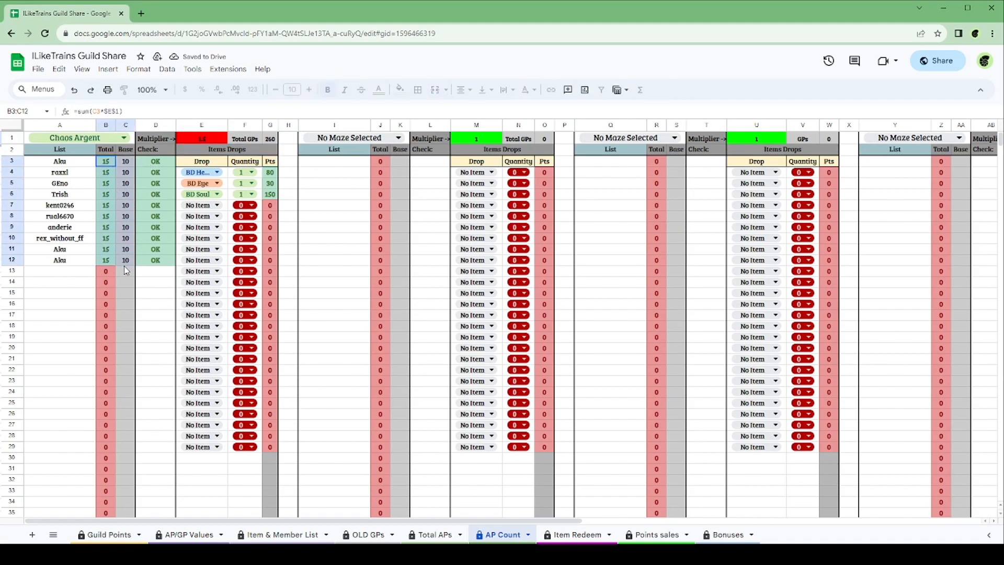
Set the Chaos Argent multiplier in E1 to 100 and select the Total values in B3:B12
click(206, 144)
text(100)
key(Return)
drag(106, 161, 105, 262)
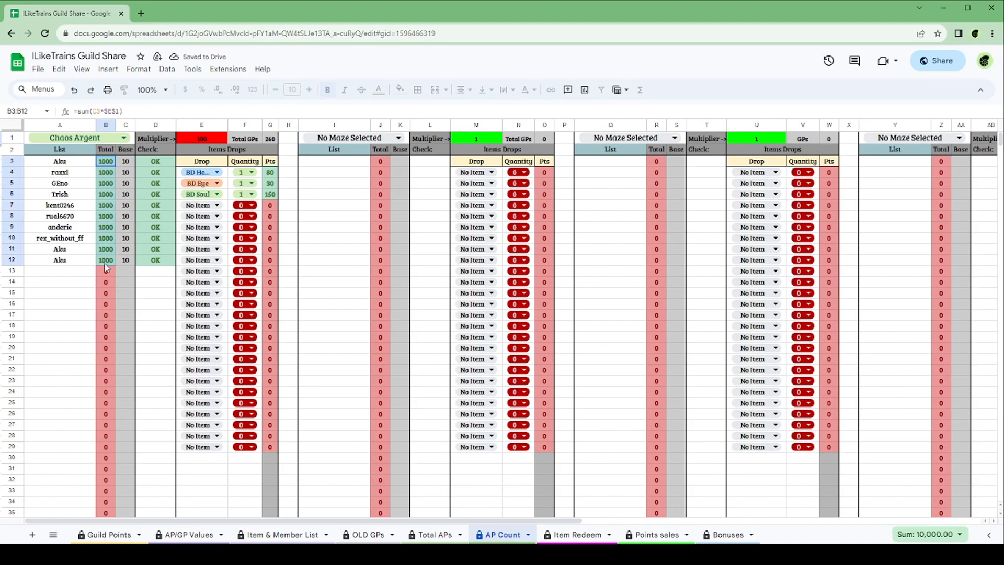
Set the Chaos Argent multiplier in E1 to -0.5
click(219, 144)
text(-0)
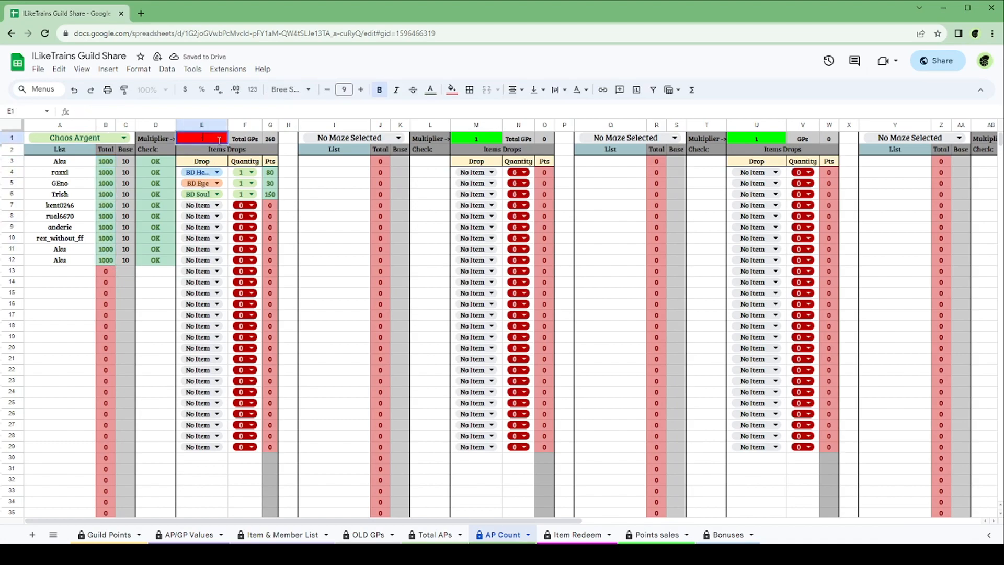
text(0.5)
key(Return)
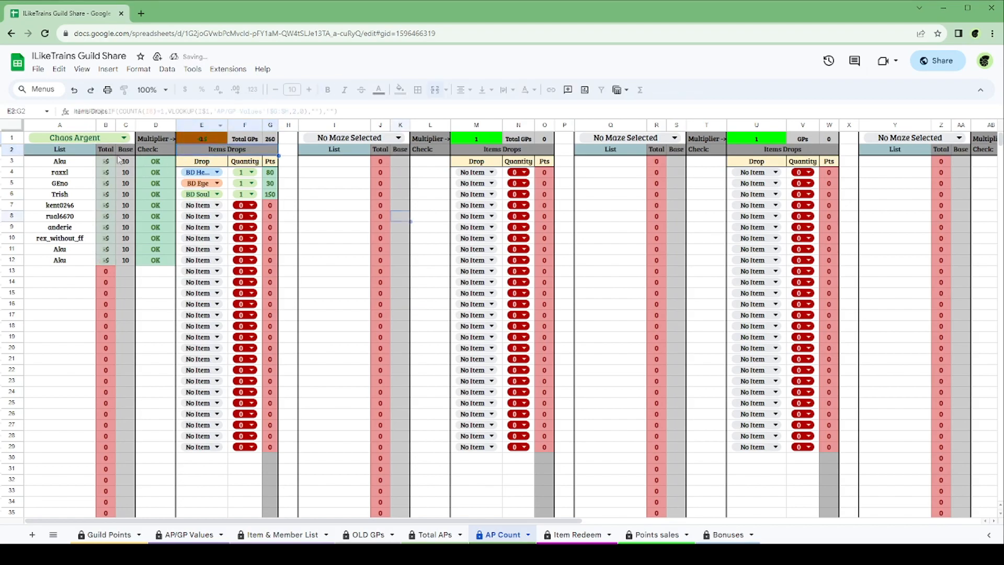
scroll(345, 343, down, 7)
scroll(349, 346, down, 20)
scroll(350, 350, down, 20)
scroll(350, 350, down, 20)
scroll(349, 350, down, 9)
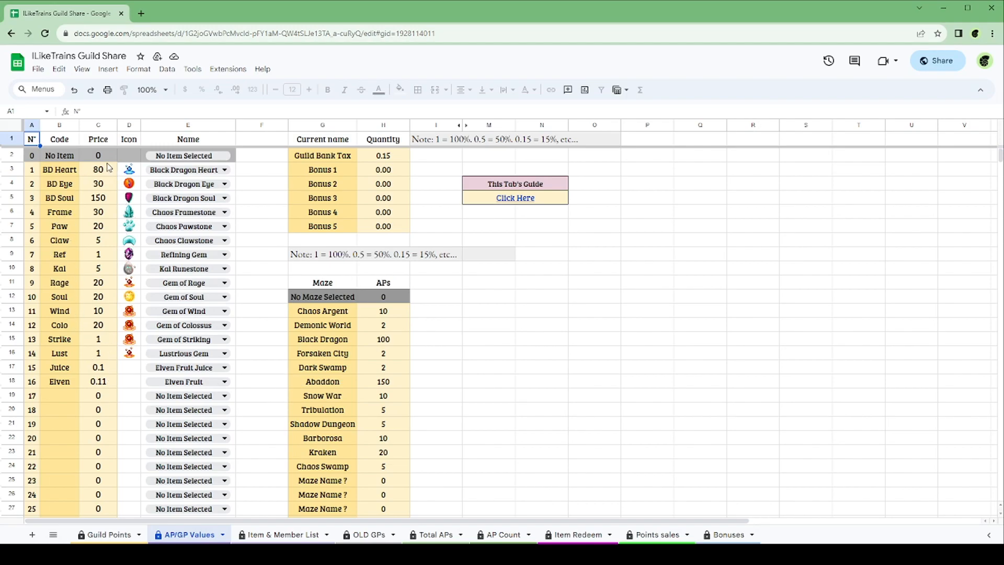
On the Item Redeem sheet, record 2 Refining Gems in V3 for the Guild Bank
click(578, 535)
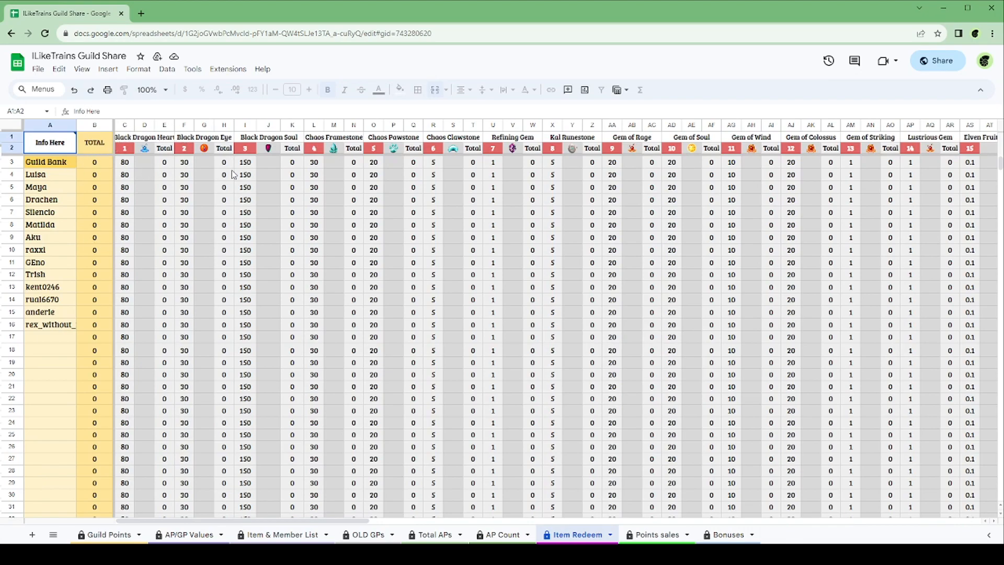
click(515, 163)
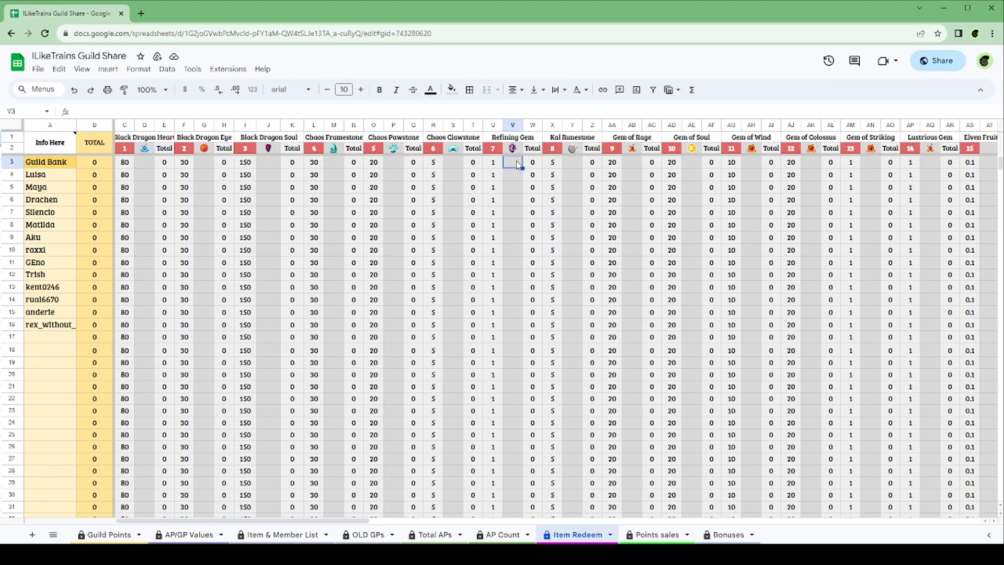
text(2)
Record 1 Refining Gem in V16 for the member in row 16
click(145, 325)
text(1)
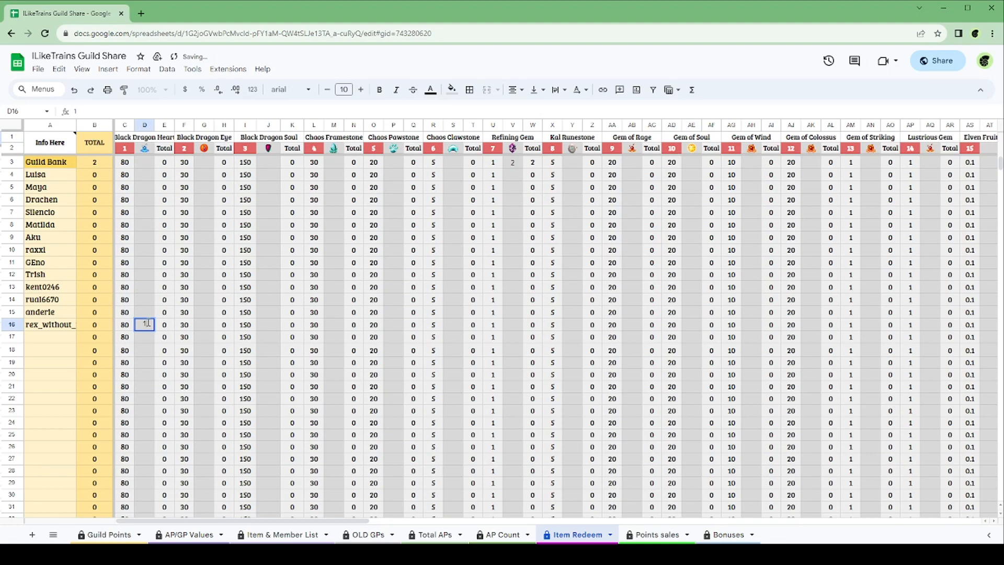
click(511, 316)
click(512, 325)
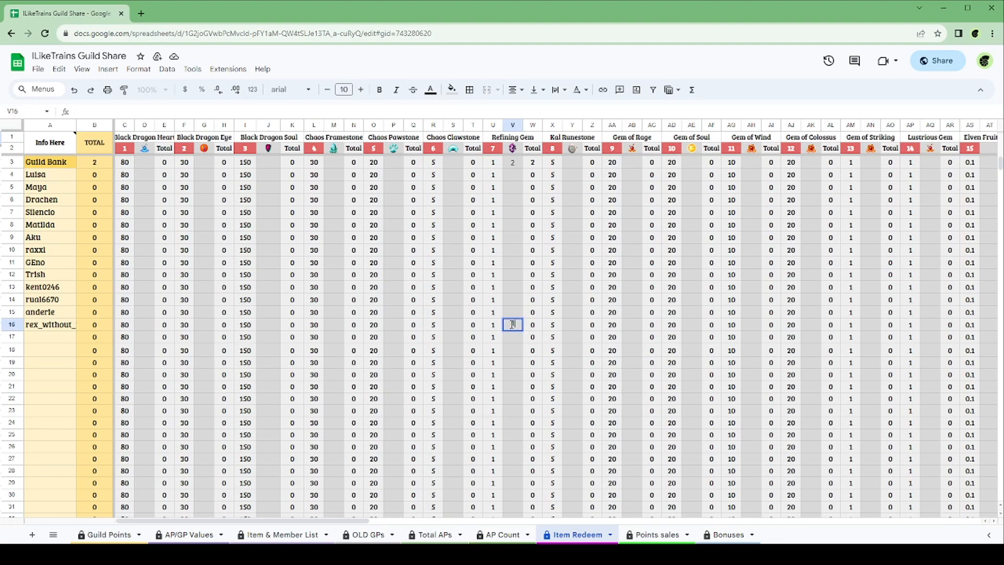
click(516, 301)
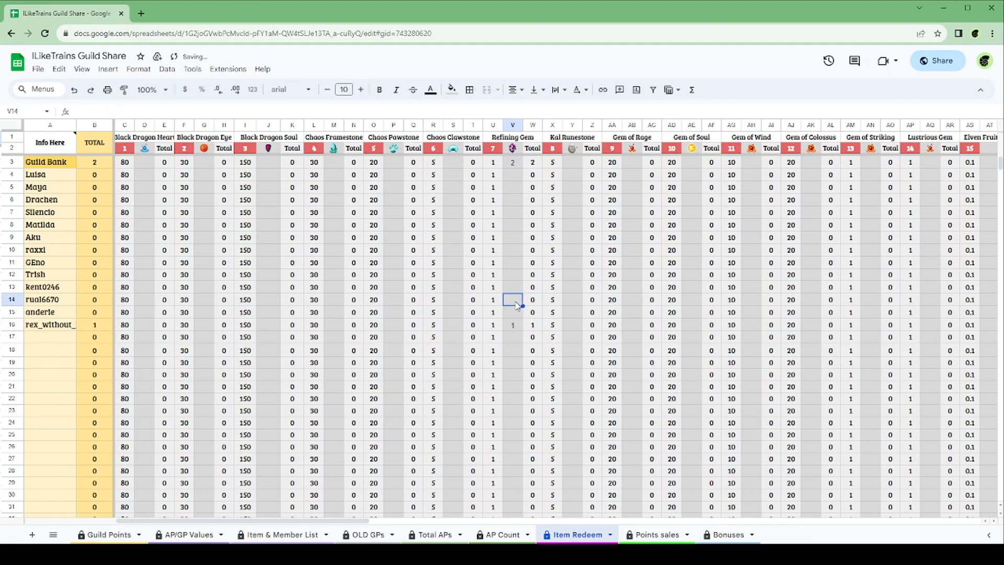
On the Guild Points sheet, check the Items Sales values and point rows of the Guild Bank and the member in row 15
click(101, 536)
click(224, 318)
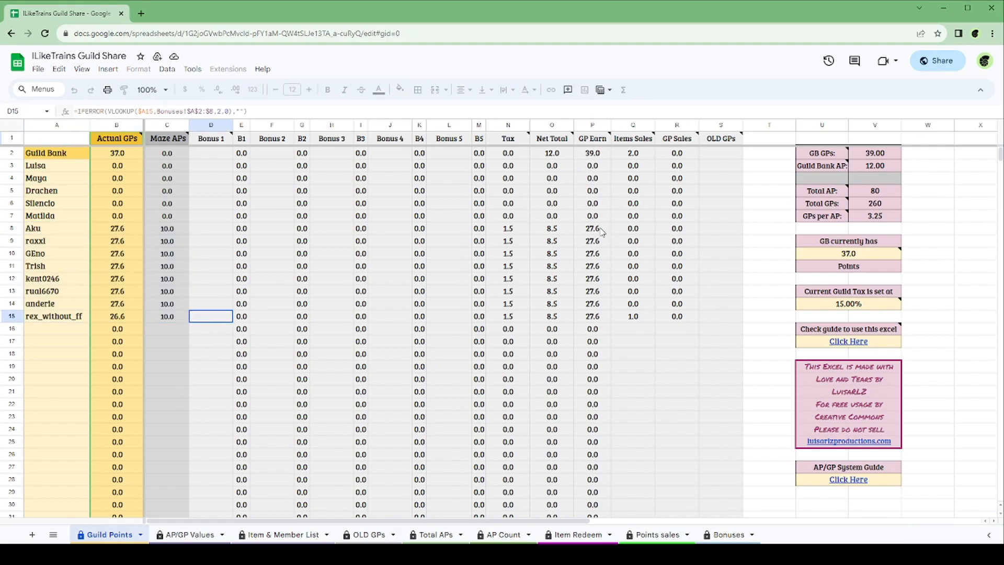
click(622, 233)
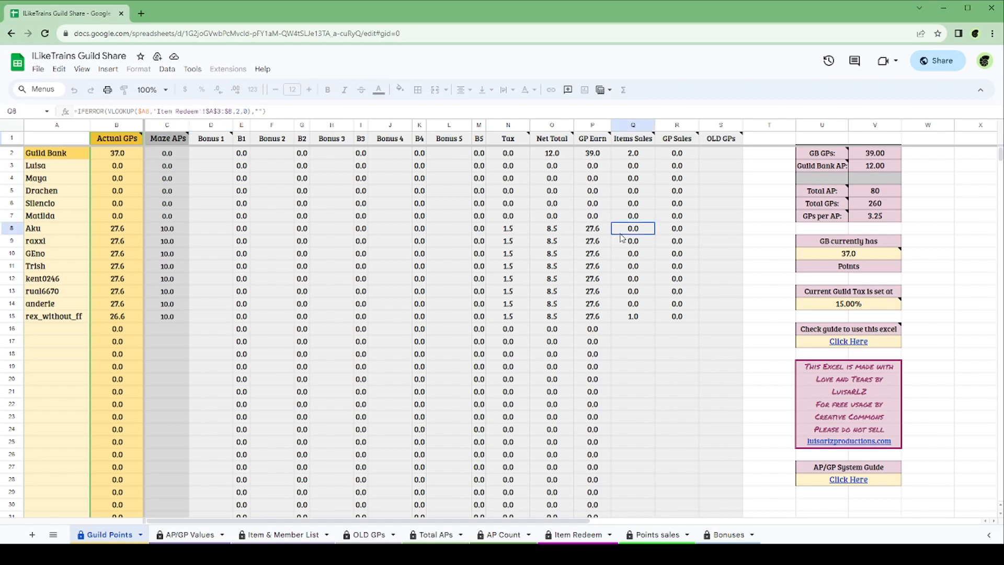
click(633, 316)
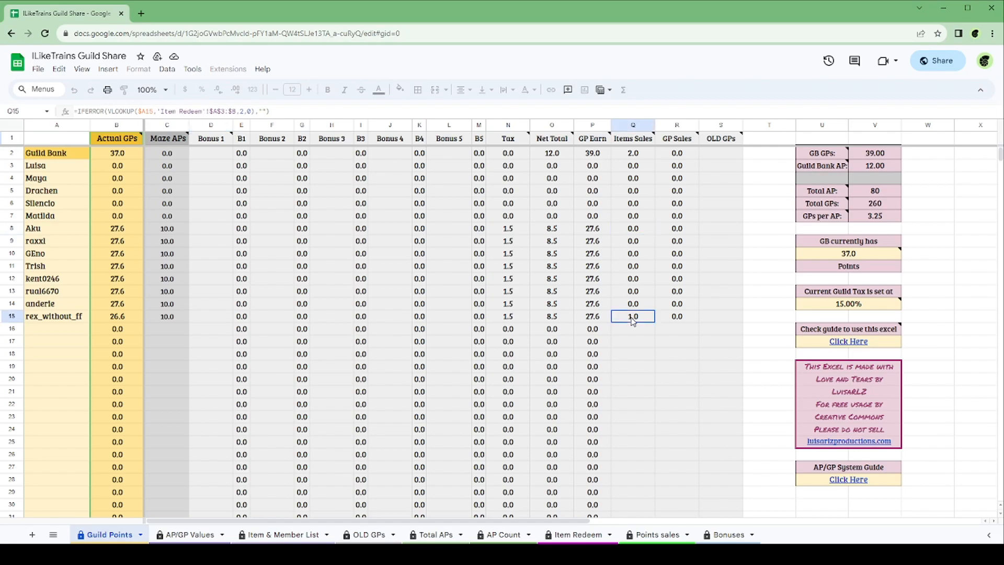
click(632, 155)
click(11, 153)
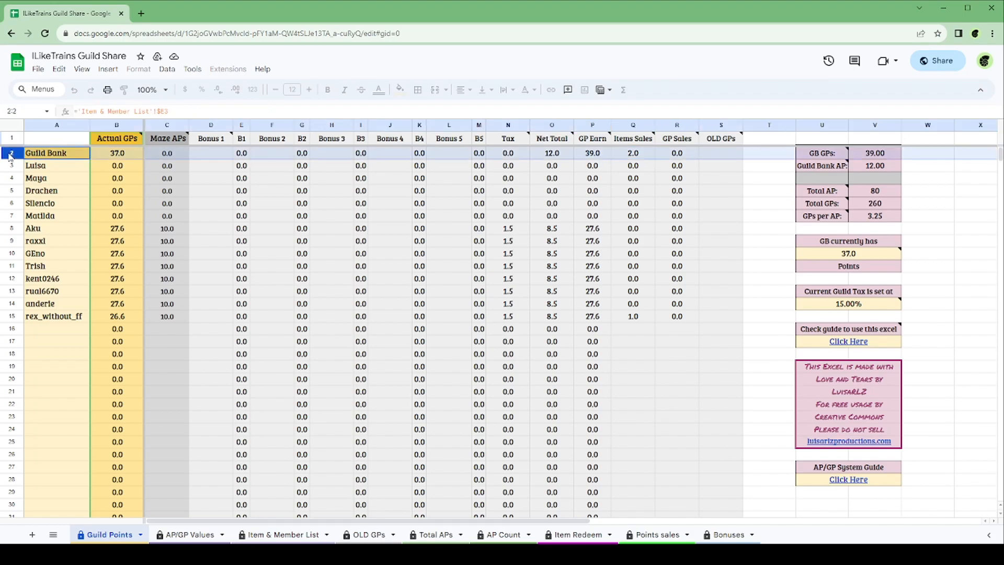
click(7, 319)
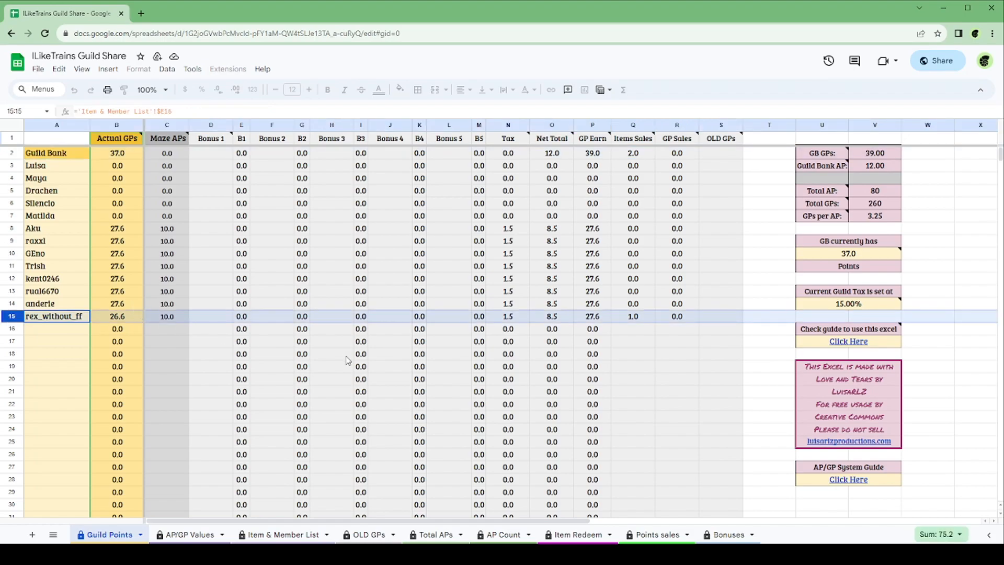
Set the row 16 member's Refining Gem quantity on Item Redeem to 3 and show the Guild Points sheet
click(580, 534)
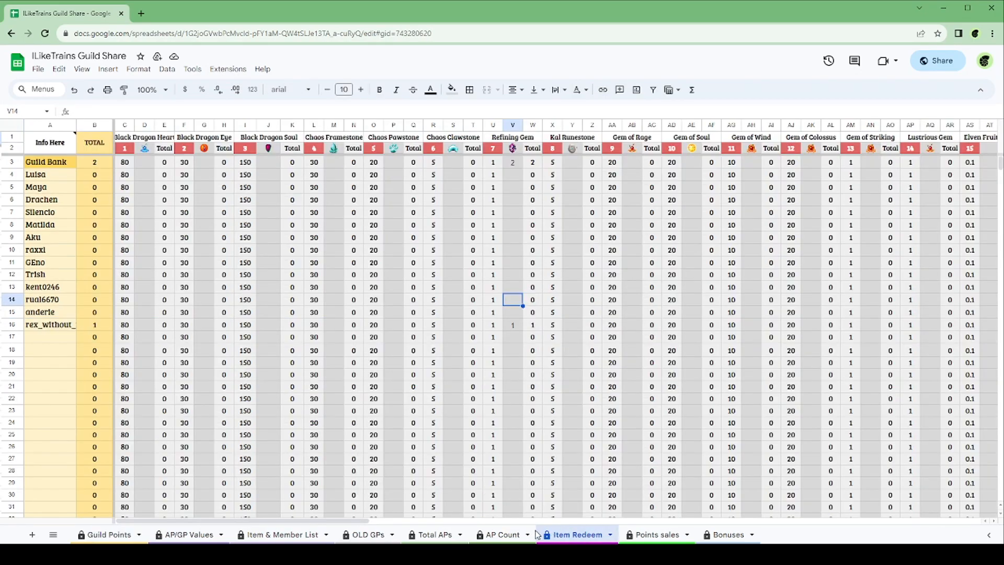
click(513, 326)
text(3)
click(513, 316)
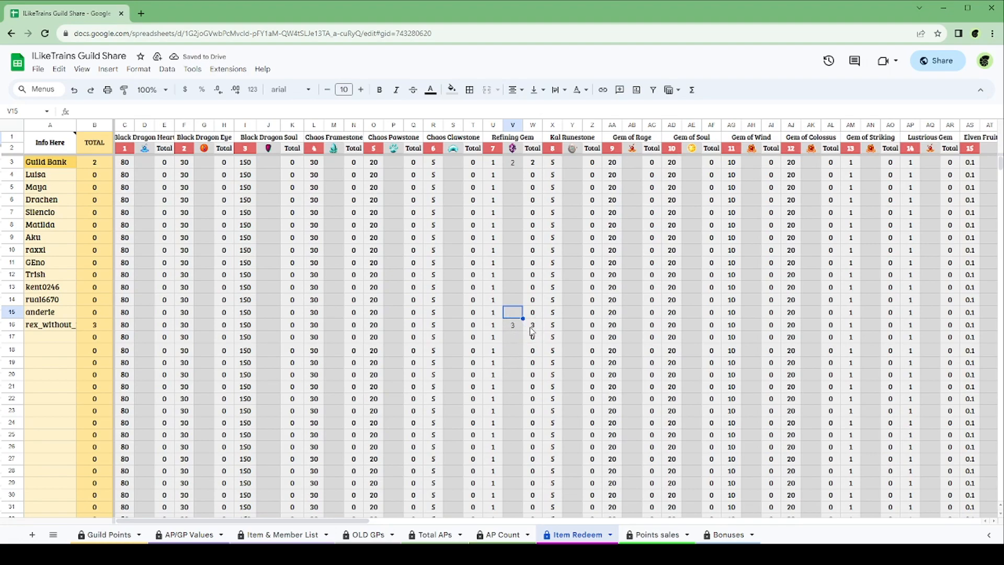
click(111, 536)
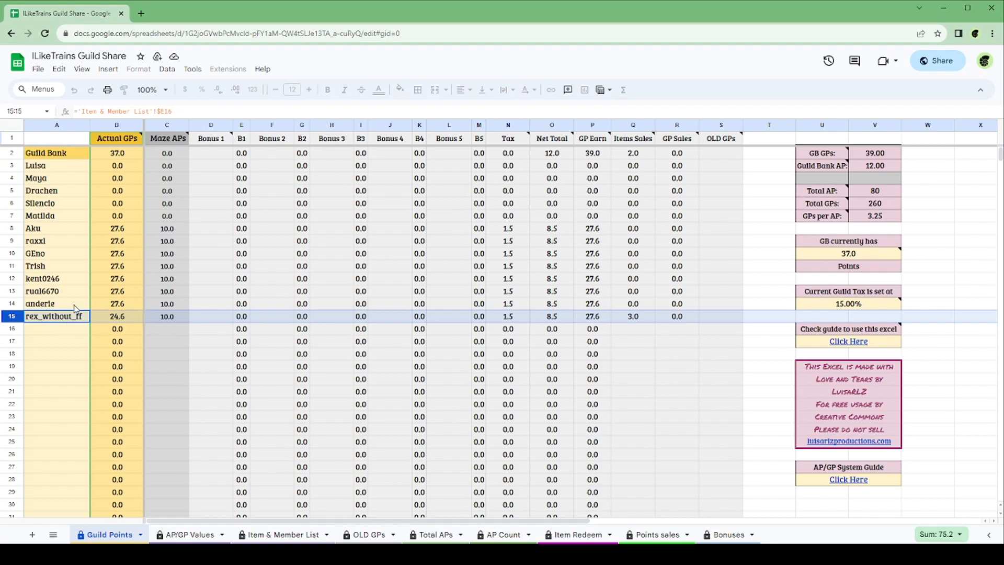
Record 1 Black Dragon Soul for the member in row 15 of Item Redeem and check the Guild Points sheet
click(590, 537)
double_click(267, 312)
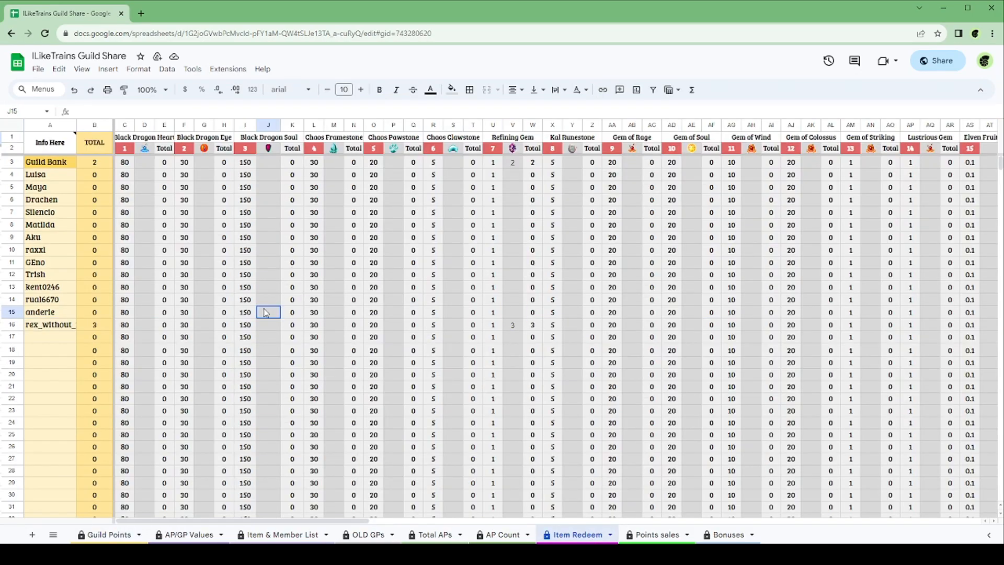
text(1)
key(Return)
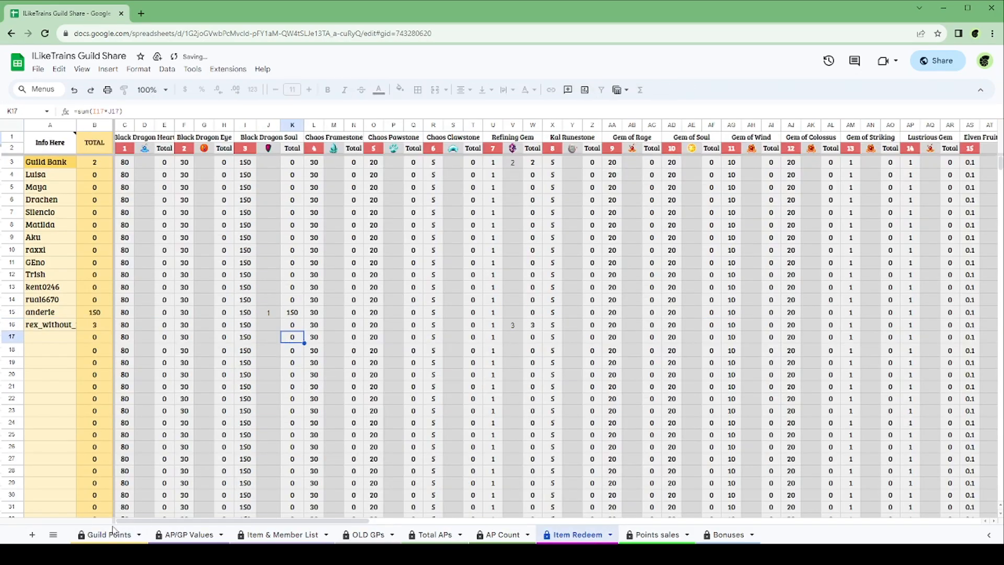
click(109, 534)
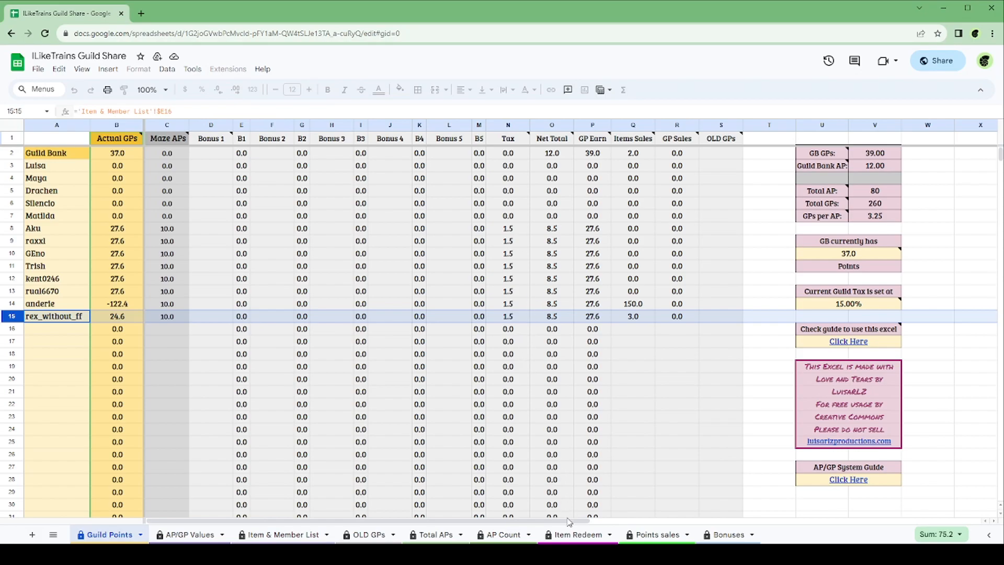
Record 1 Chaos Framestone for the Guild Bank in M3 of Item Redeem and return to the Guild Points sheet
click(569, 534)
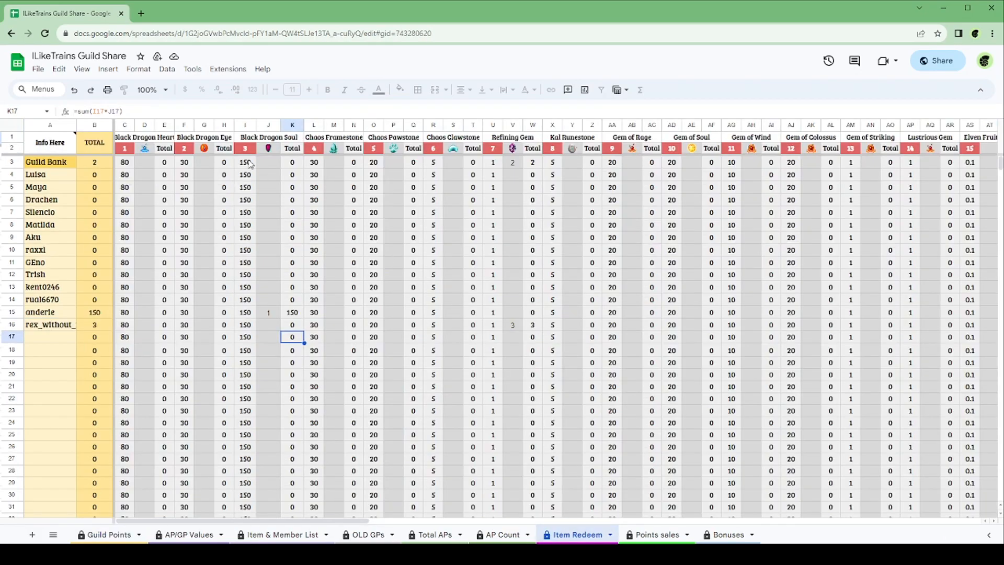
click(335, 166)
text(1)
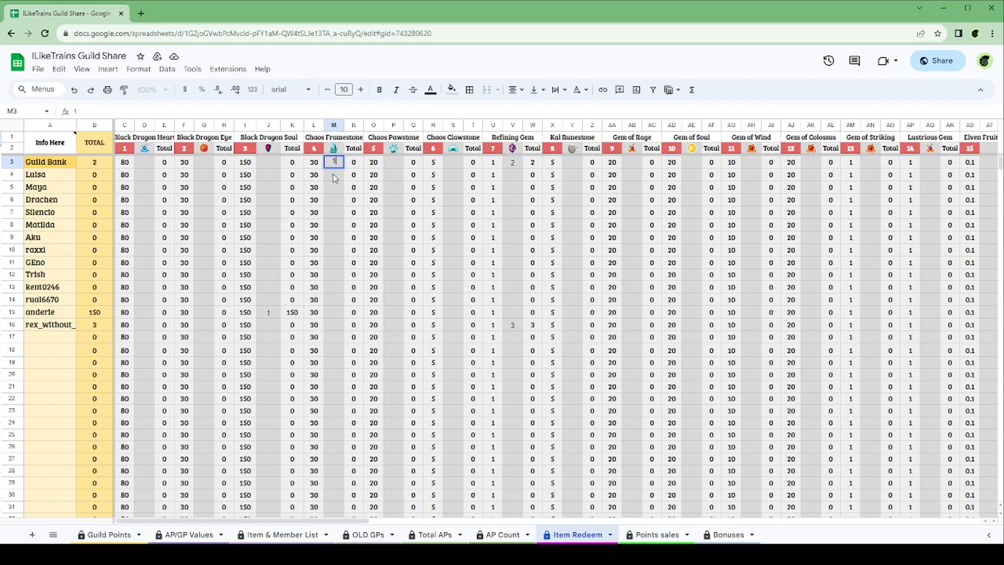
key(Return)
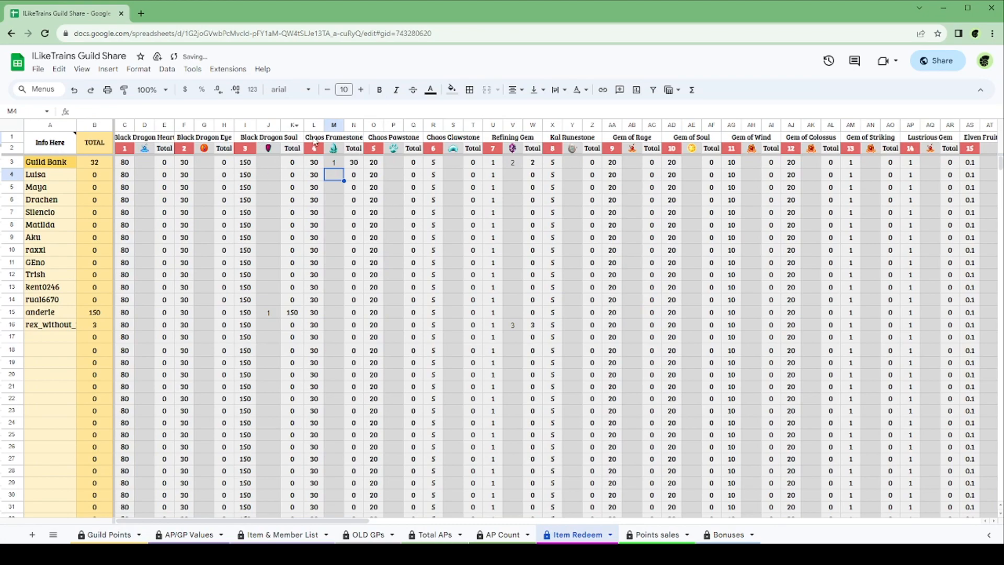
click(107, 534)
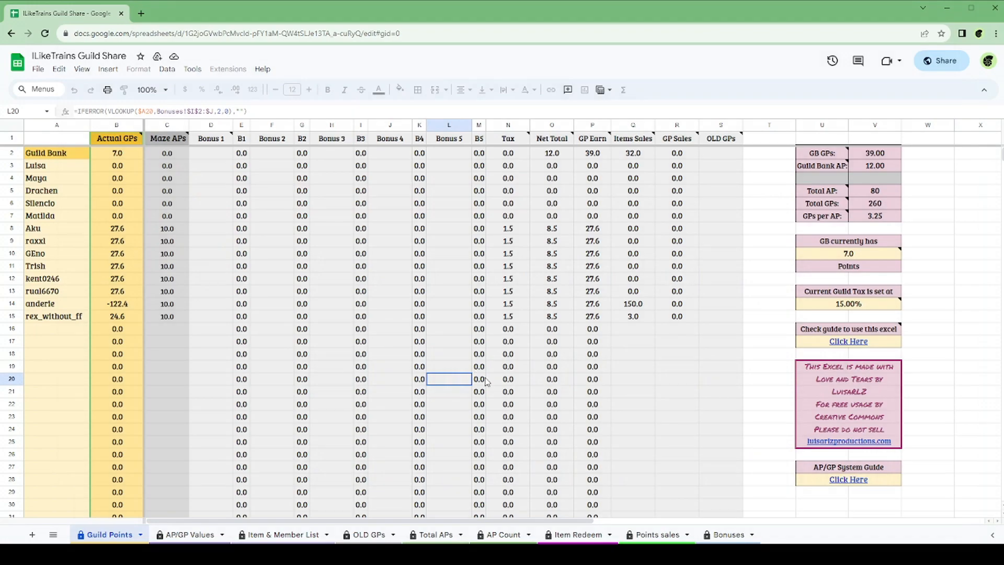
On the Points sales sheet, record a point trade with 2 in C4 and -2 in C2
click(657, 534)
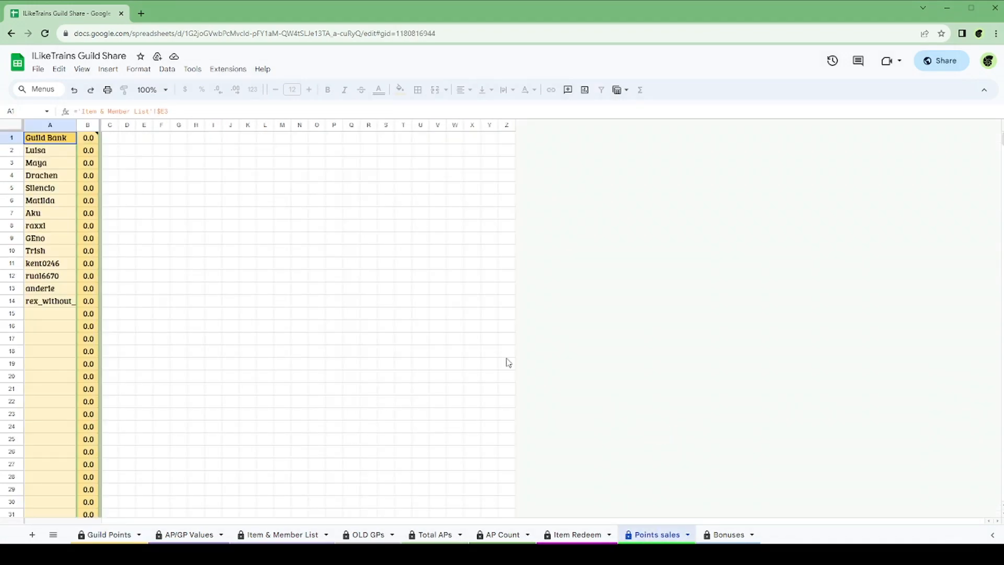
click(109, 178)
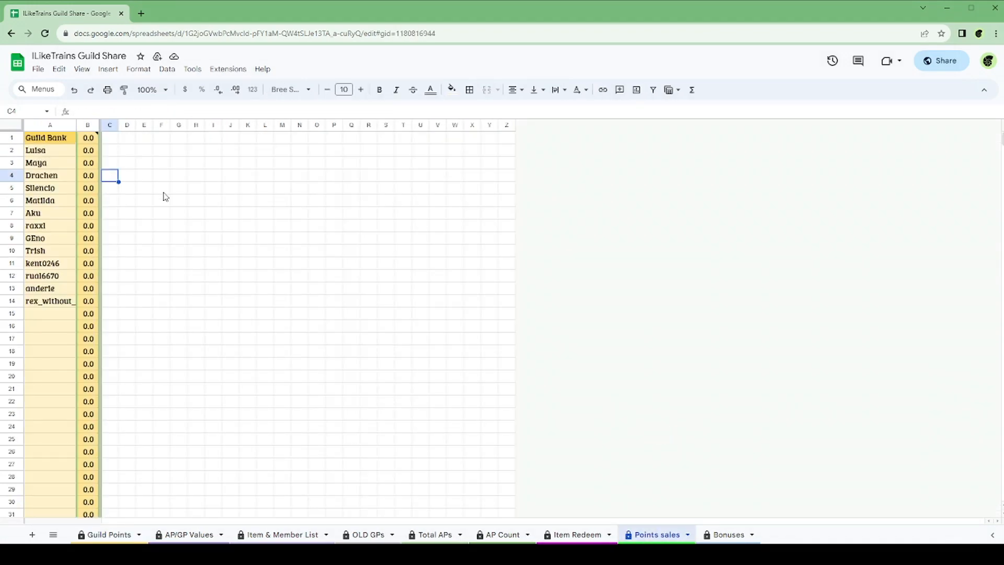
text(2)
click(116, 151)
text(-2)
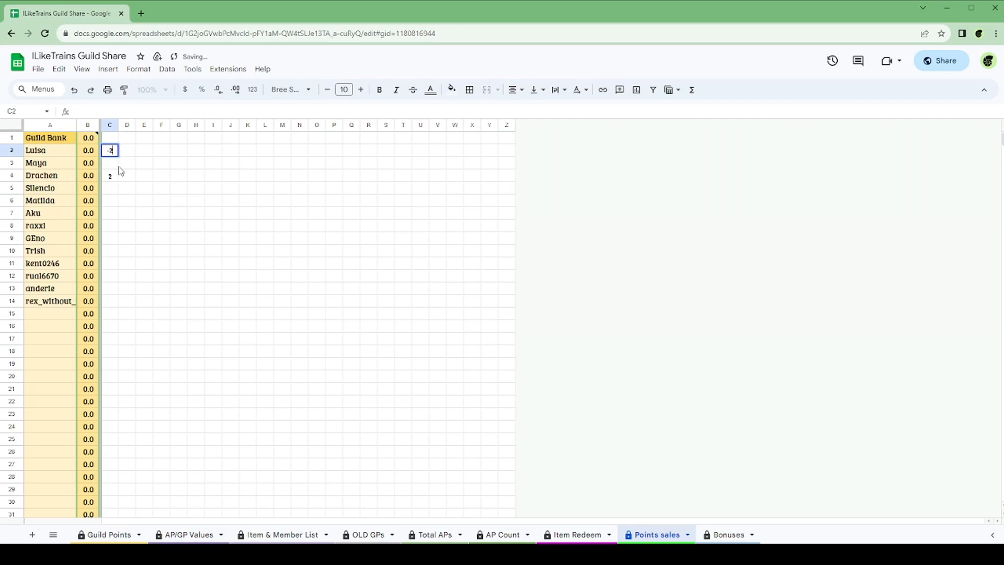
click(126, 229)
Record a point trade with 3 in C14 and -3 in C13
click(112, 301)
text(3)
click(111, 289)
text(-3)
click(132, 267)
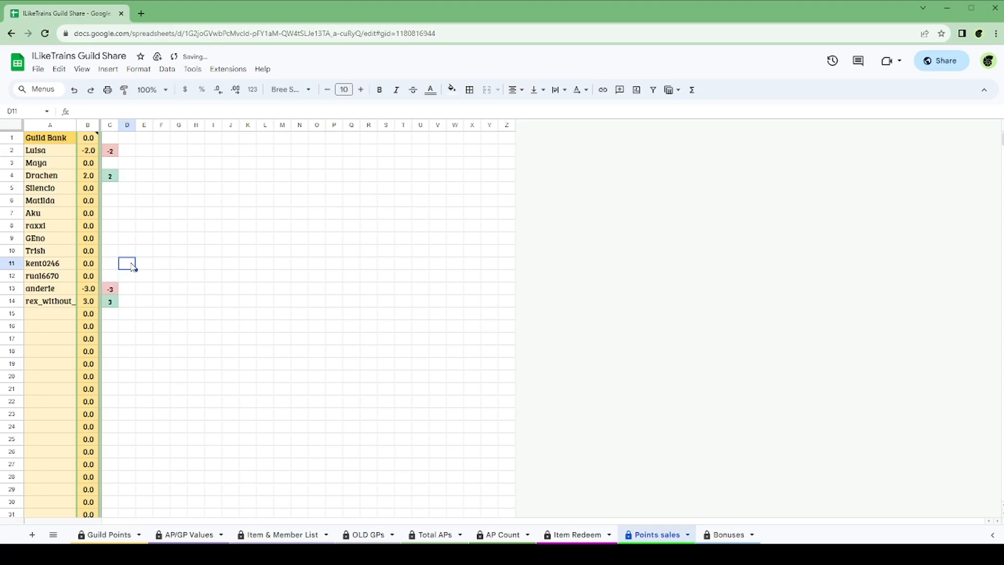
Record a point trade with 1 in C9 and -1 in C8, and check the GP Sales column on Guild Points
click(112, 241)
text(1)
click(109, 229)
text(-1)
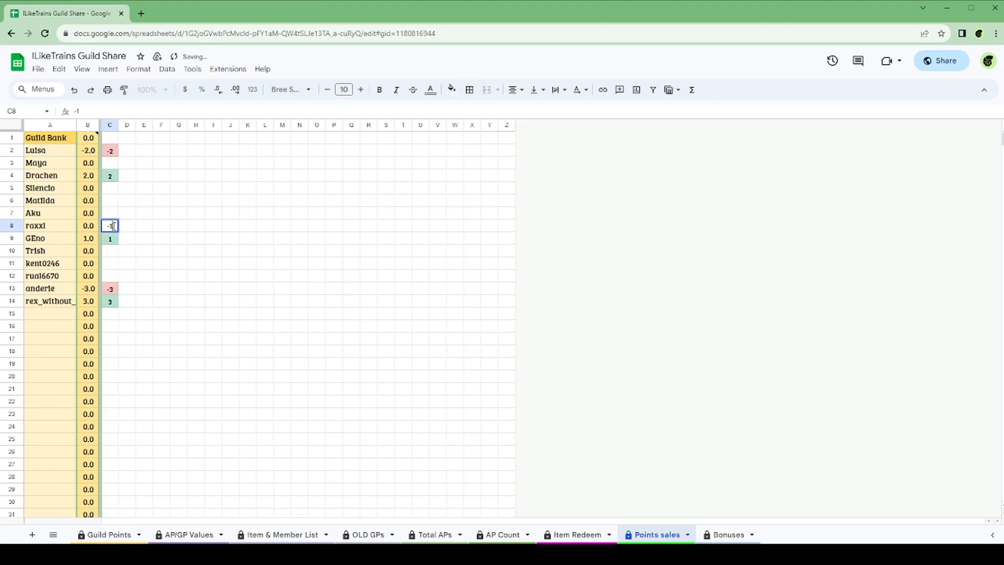
click(159, 217)
click(123, 530)
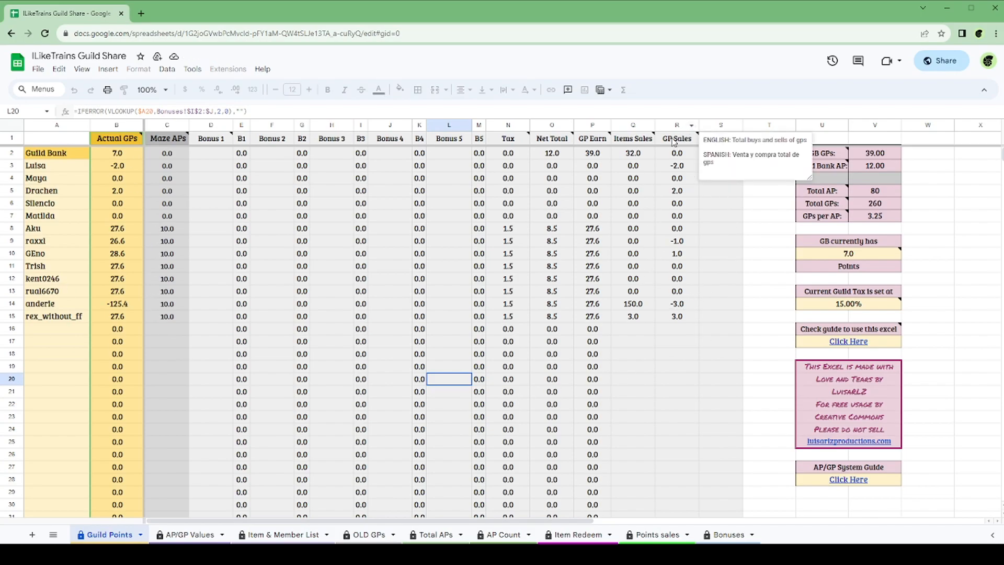
click(676, 329)
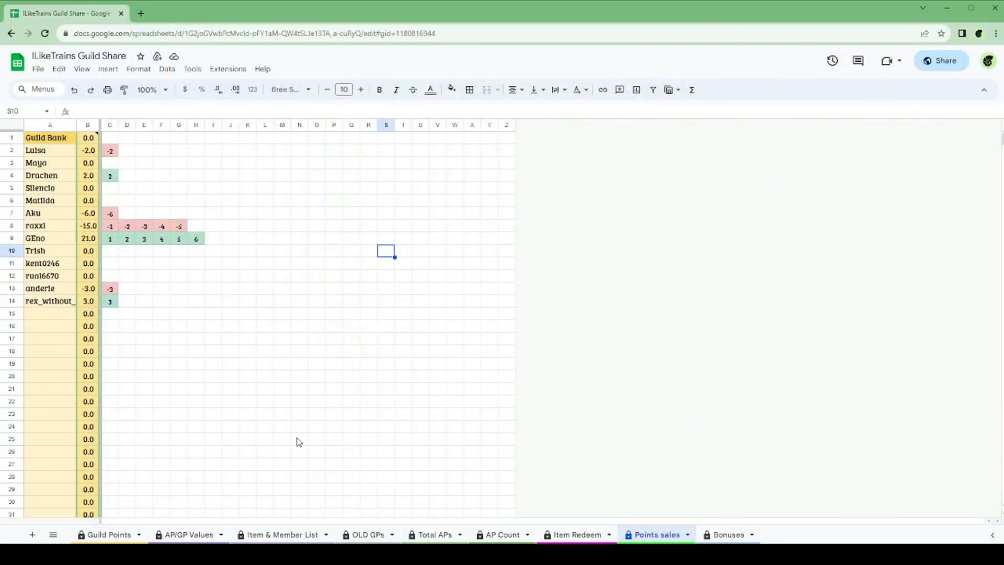
On the AP/GP Values sheet, name the first three bonuses "best clown", "big potter" and "lvl 80" in G3:G5
click(189, 534)
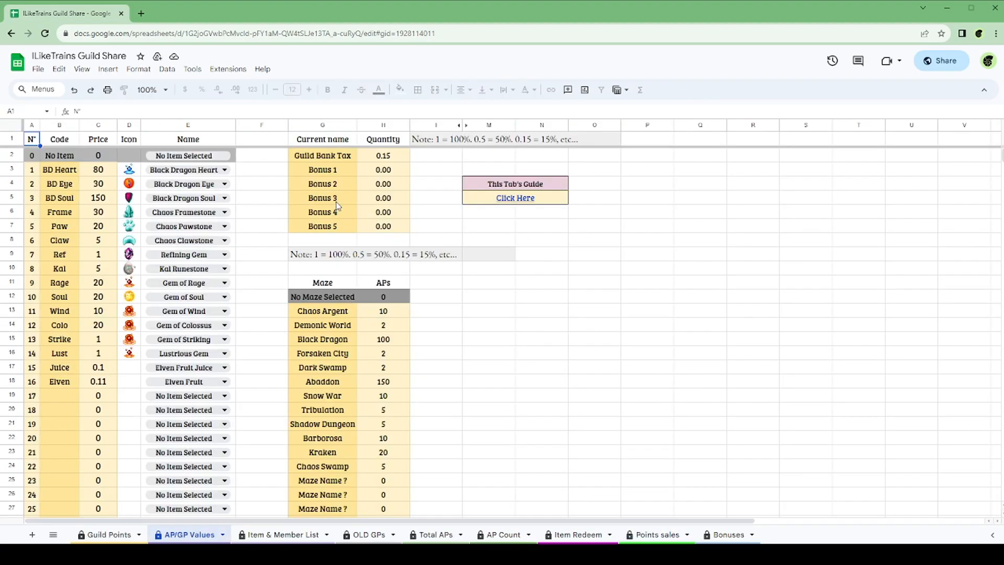
click(340, 172)
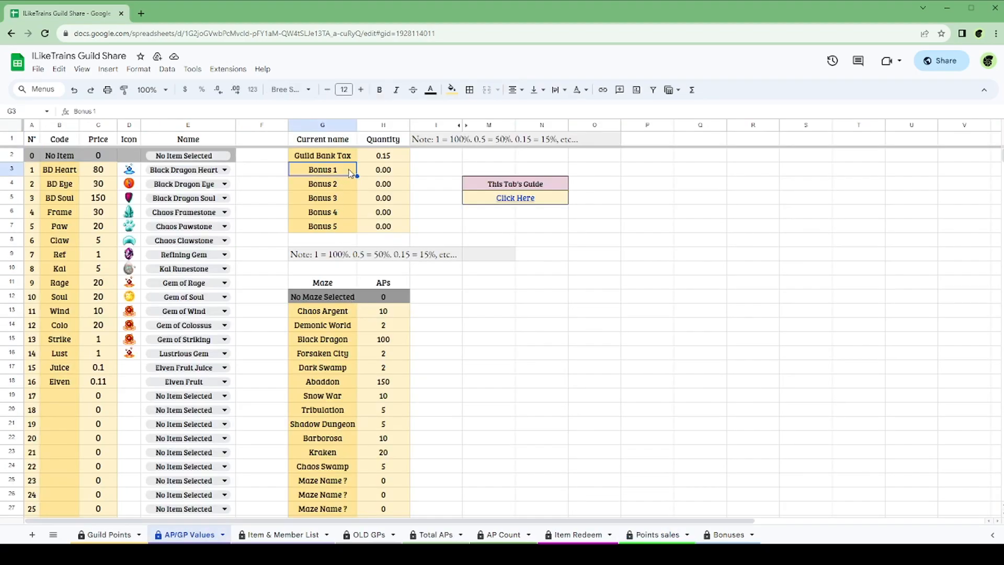
text(best clown)
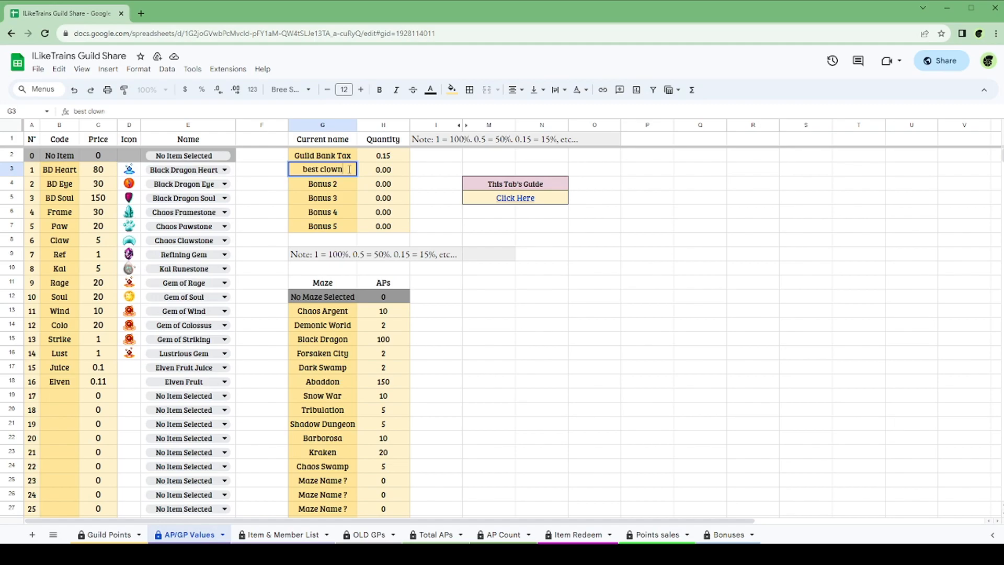
key(Return)
text(big p)
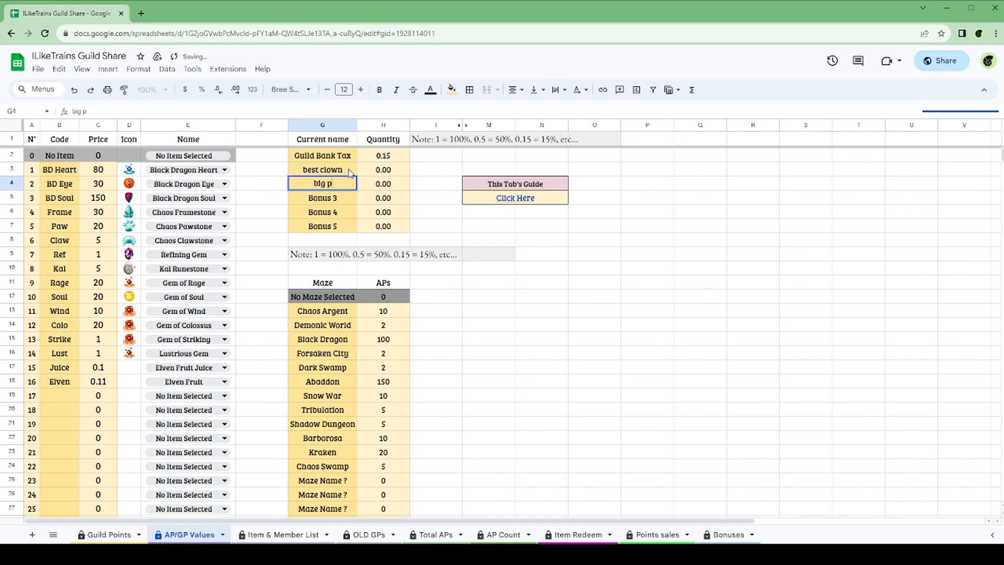
text(otter)
key(Return)
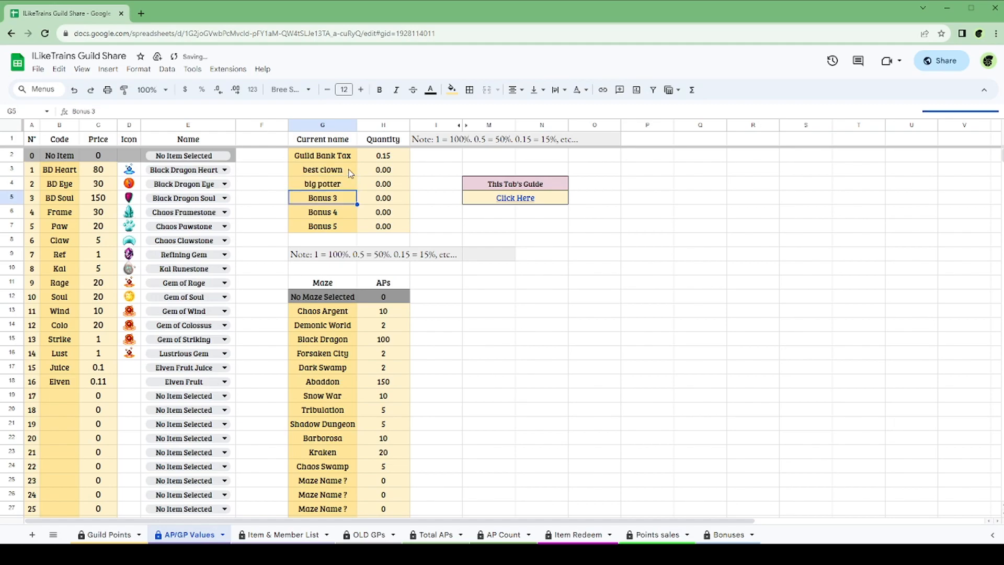
text(lvl 80)
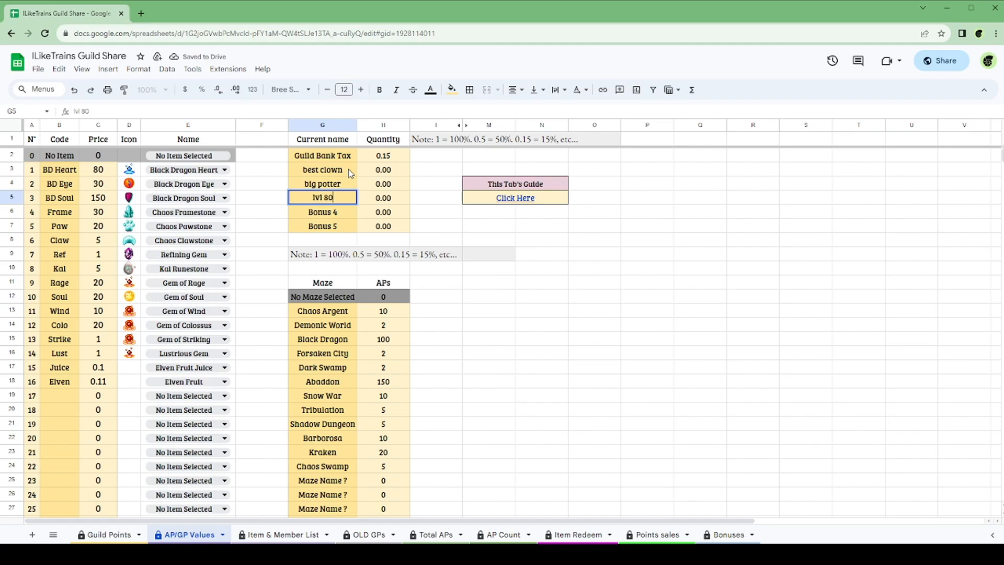
Set the bonus quantities to 0.01 for best clown, 0.2 for big potter and 0.1 for lvl 80
key(Up)
key(Up)
key(Right)
text(0.01)
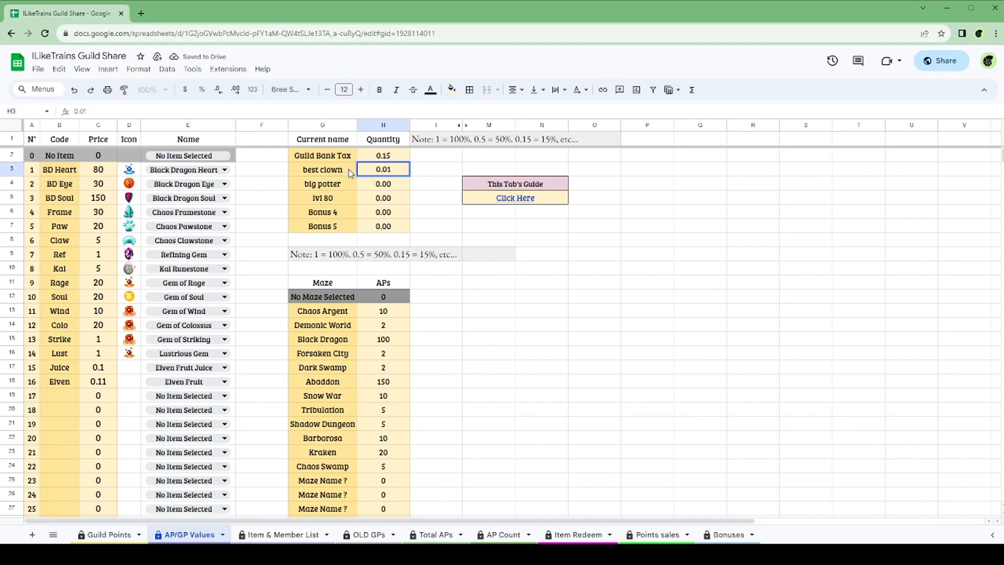
key(Return)
text(0.2)
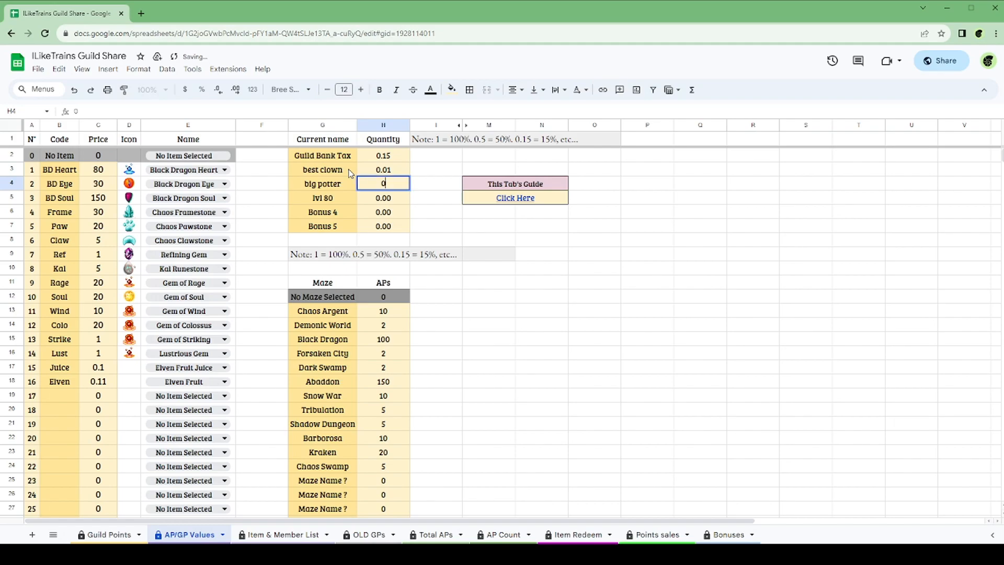
key(Return)
text(0.1)
key(Return)
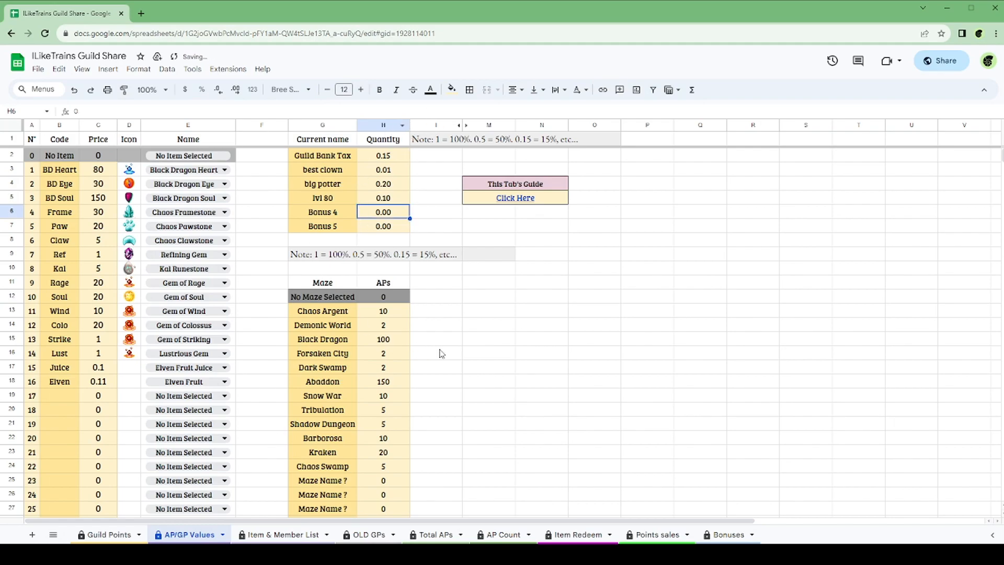
On the Bonuses sheet, set the first three column headers to best clown, big potter and lvl 80
click(282, 535)
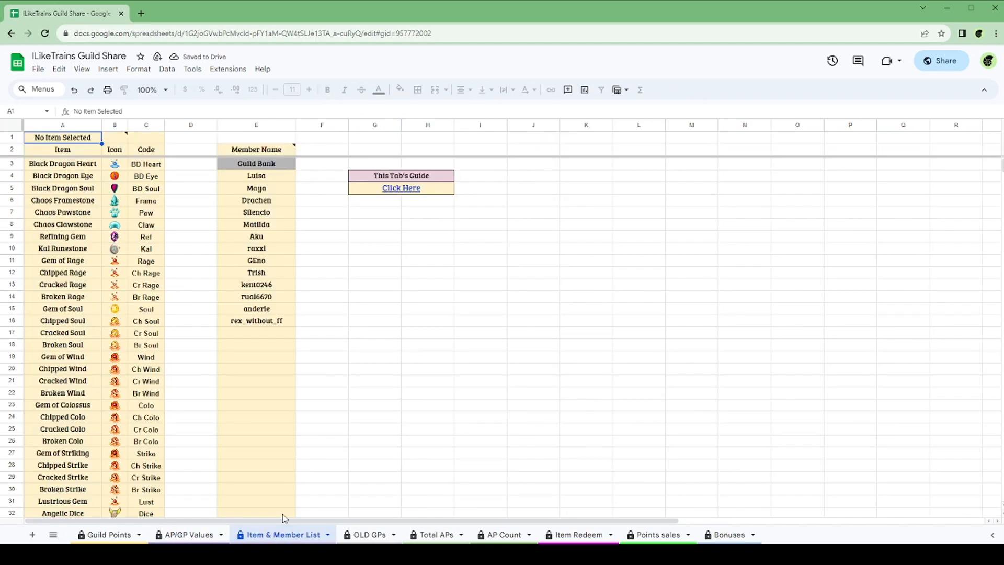
click(366, 535)
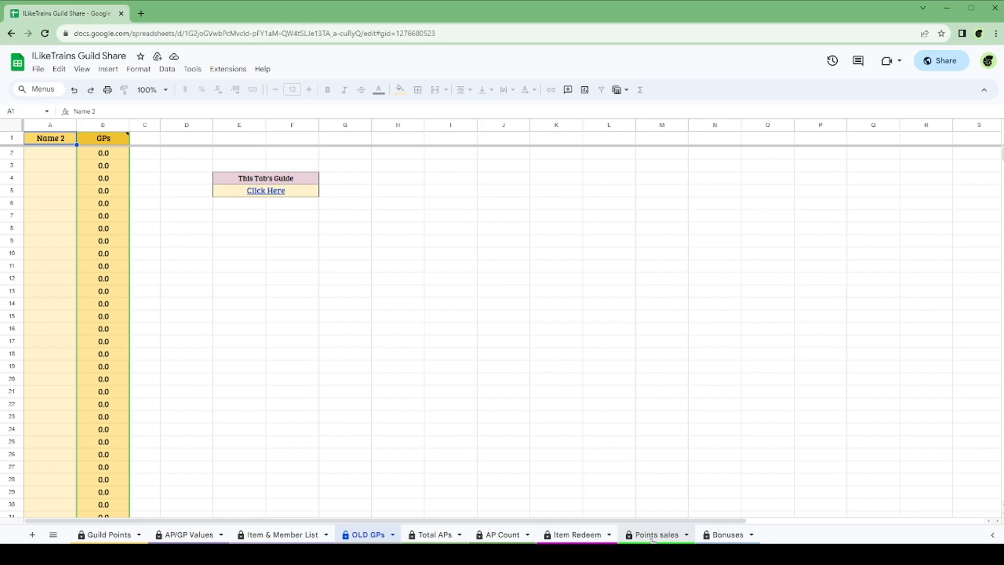
click(725, 535)
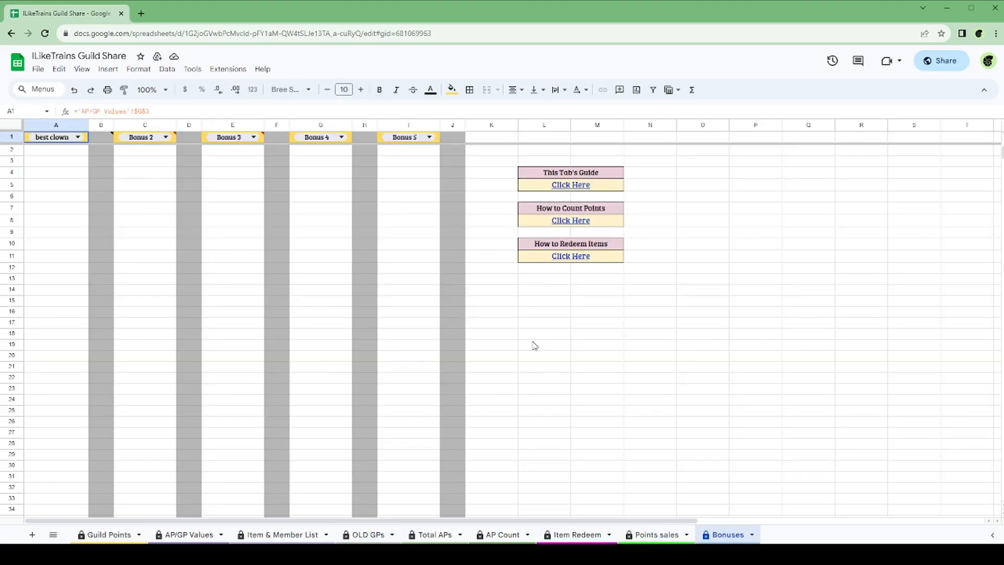
click(129, 137)
click(78, 137)
click(49, 154)
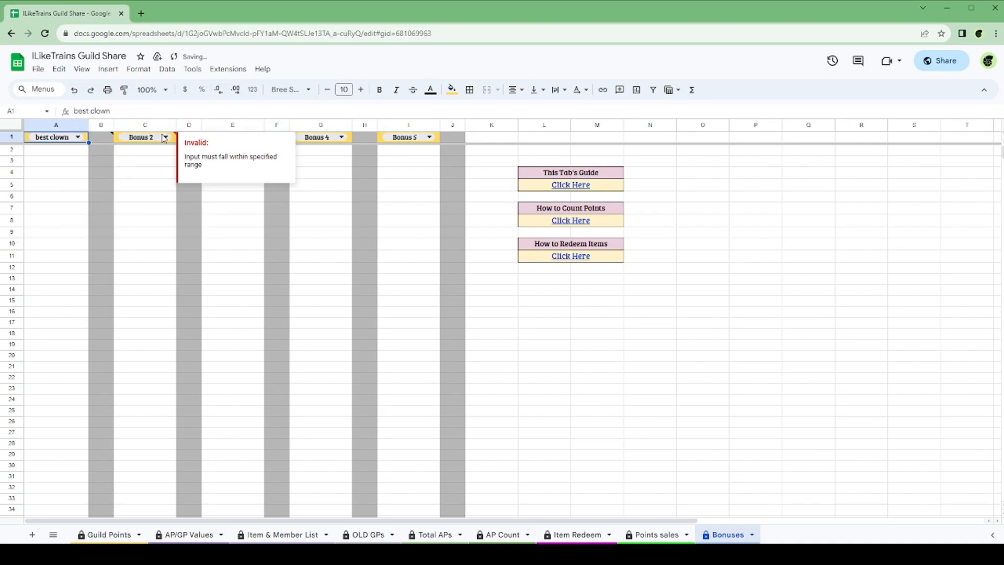
click(164, 138)
click(139, 167)
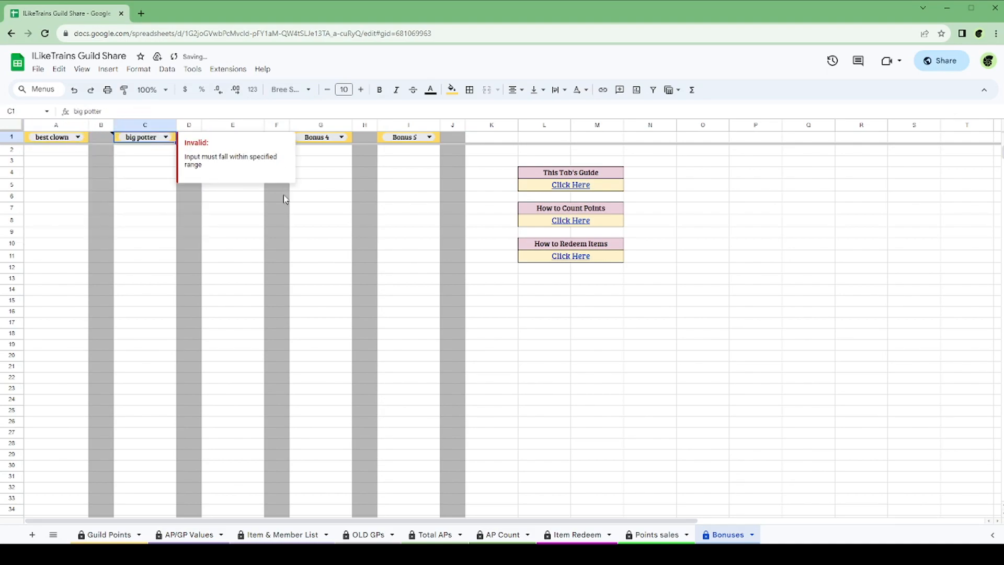
click(283, 194)
click(249, 139)
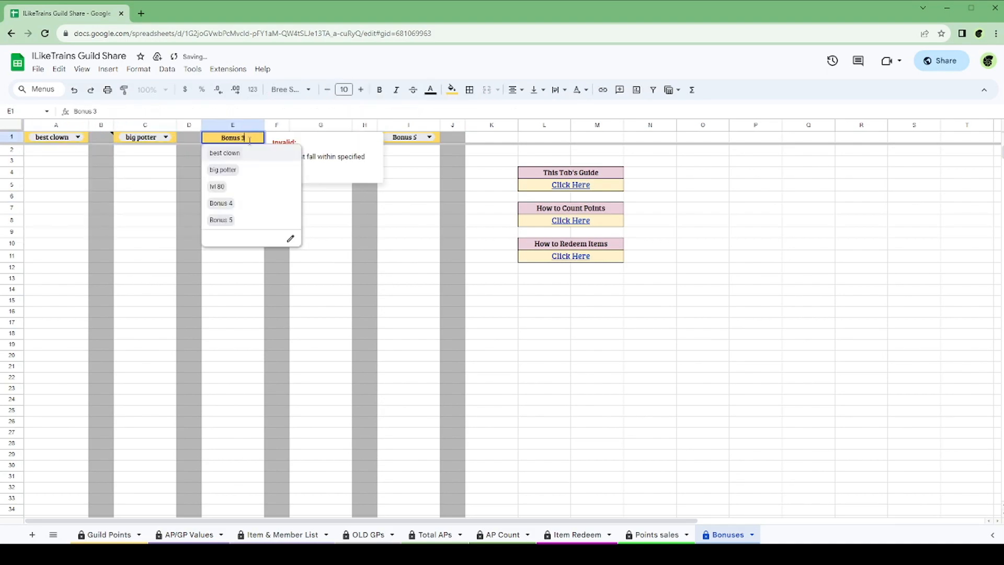
click(217, 187)
click(277, 243)
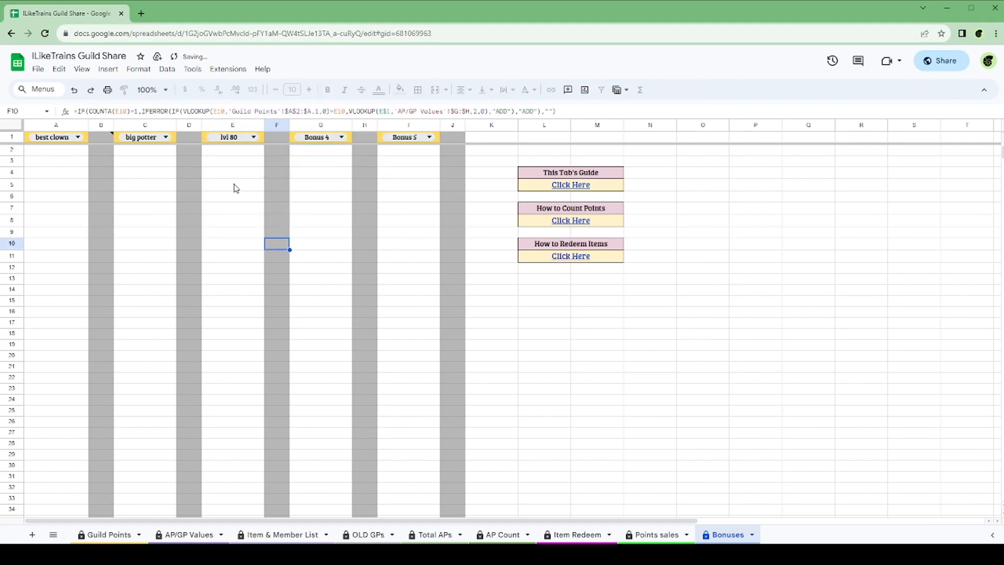
Enter two members' names under the best clown bonus in A2 and A3
click(44, 153)
text(shimpz)
key(Return)
text(luiza)
key(Return)
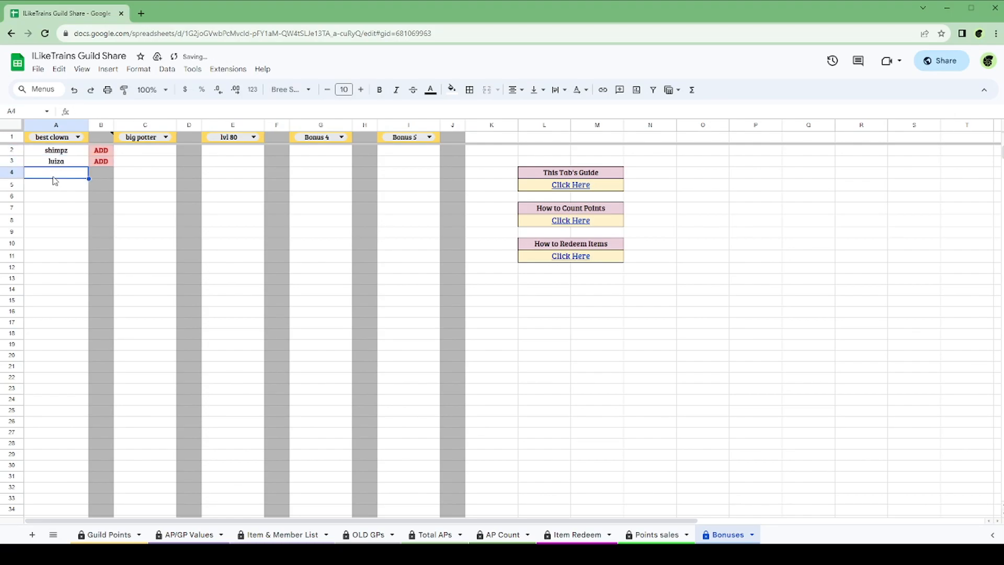
Enter two members' names under big potter in C2:C3 and one under lvl 80 in E2, consulting the member list
key(Right)
key(Right)
key(Up)
key(Up)
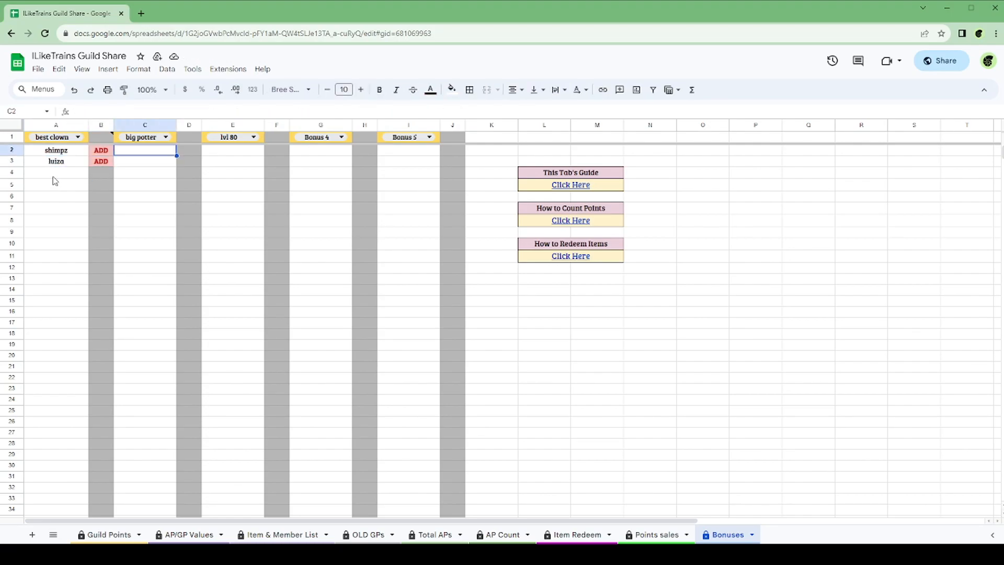
click(282, 535)
click(728, 535)
text(silencio)
key(Return)
text(matilda)
key(Up)
key(Right)
key(Right)
text(aku)
click(148, 187)
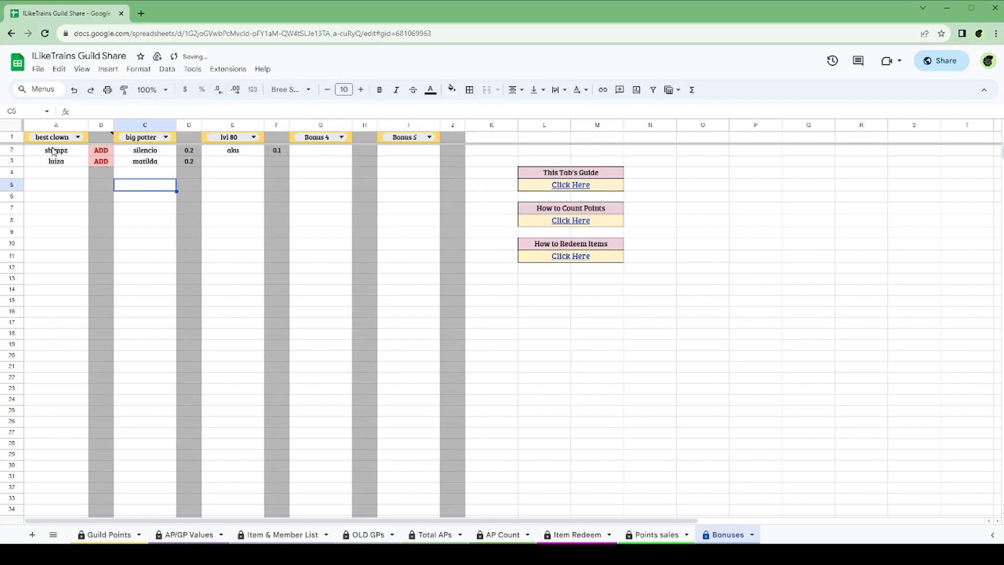
Add the missing member from A2 of the Bonuses sheet to E17 of the Item & Member List
drag(55, 150, 54, 161)
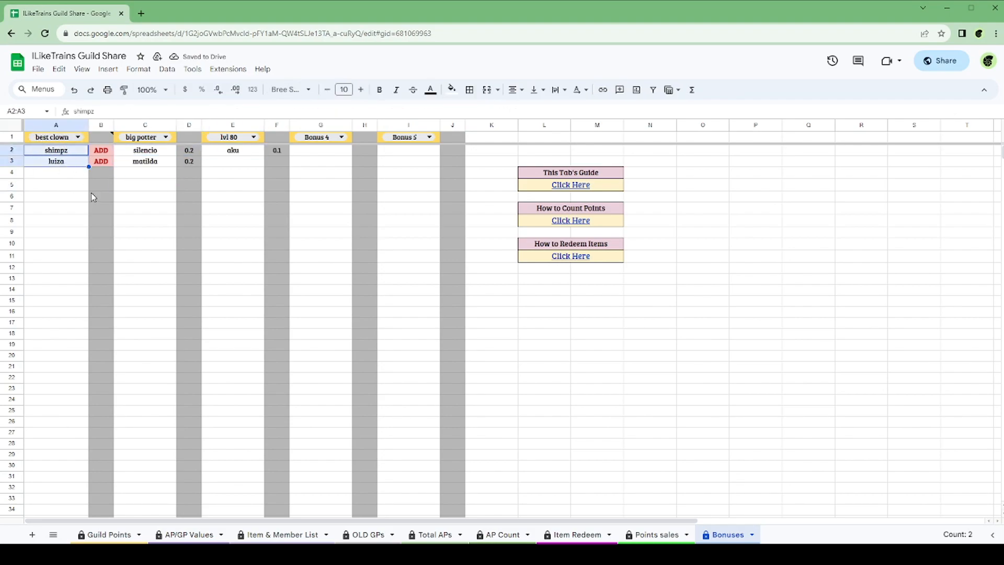
click(270, 534)
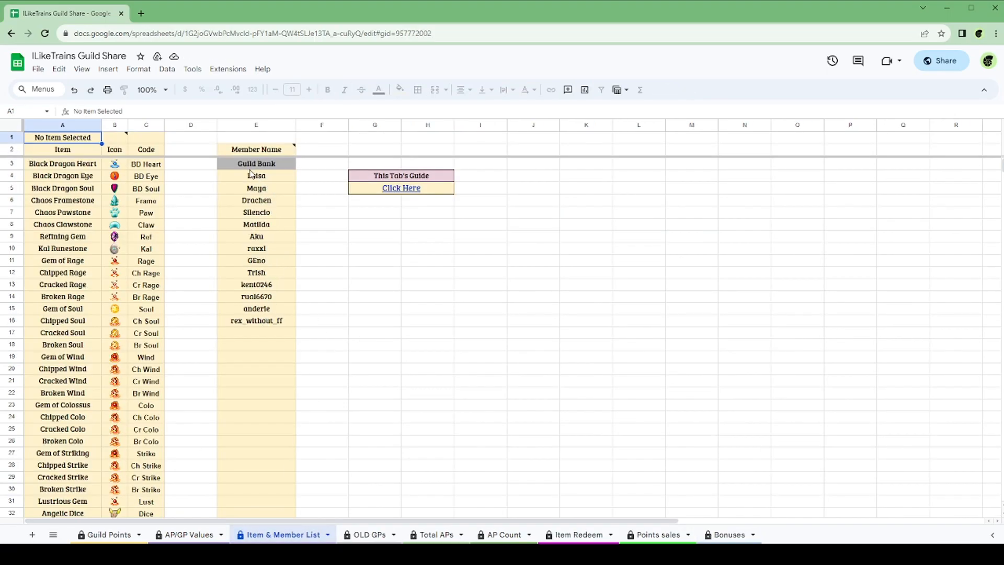
click(247, 334)
text(shimpz)
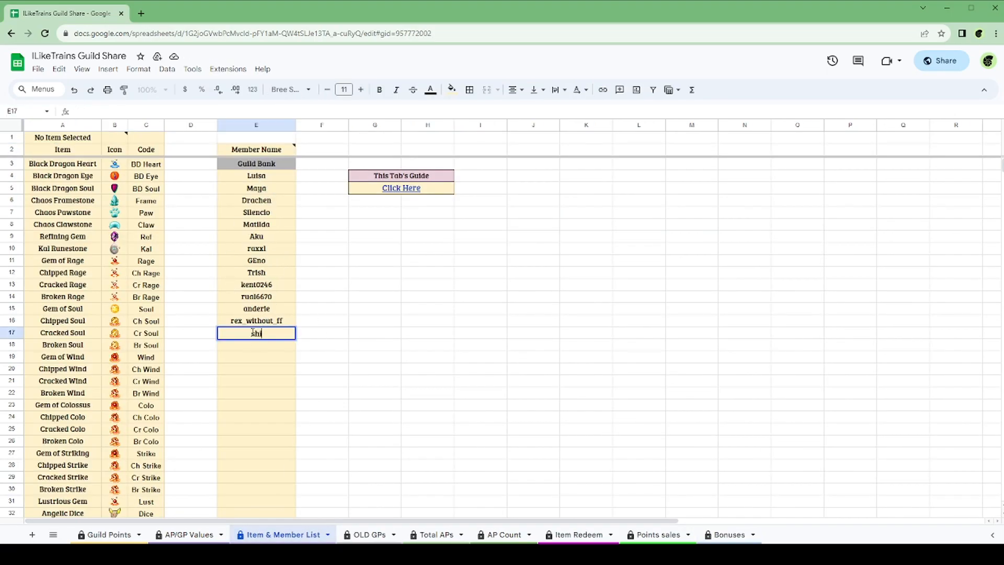
click(411, 338)
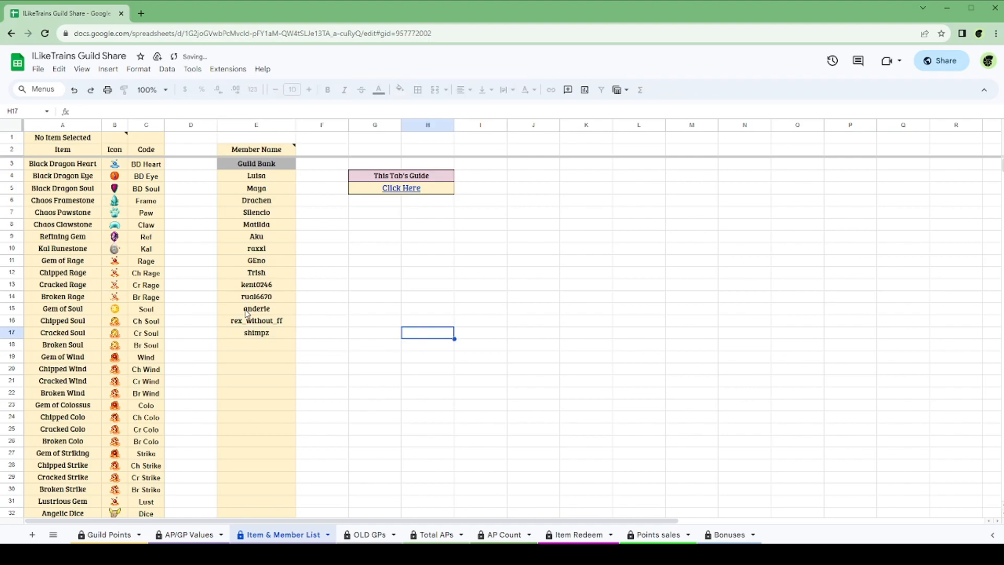
Correct the misspelled member name in A3 of the Bonuses sheet and view the Guild Points sheet
click(713, 535)
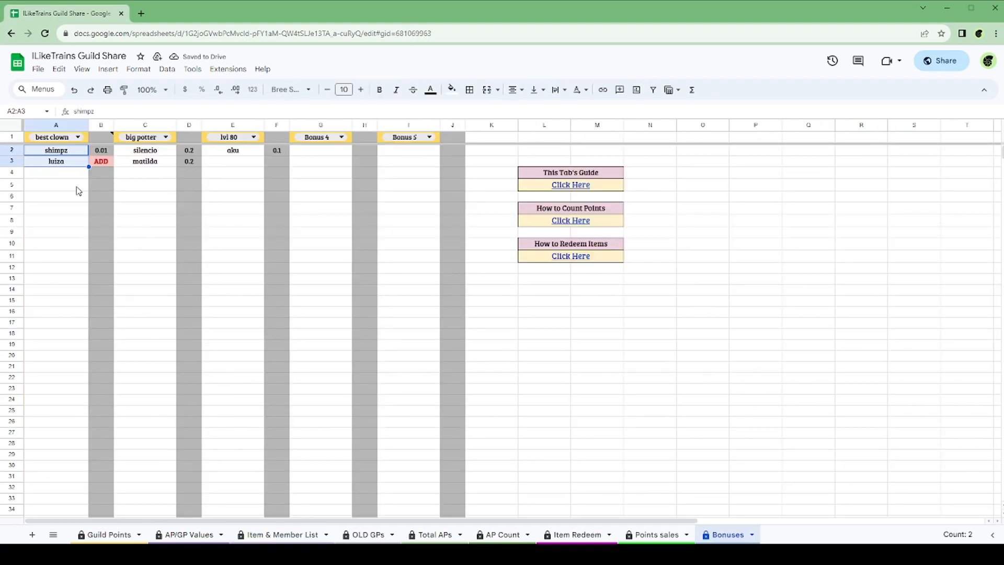
click(76, 165)
text(luisa)
key(Return)
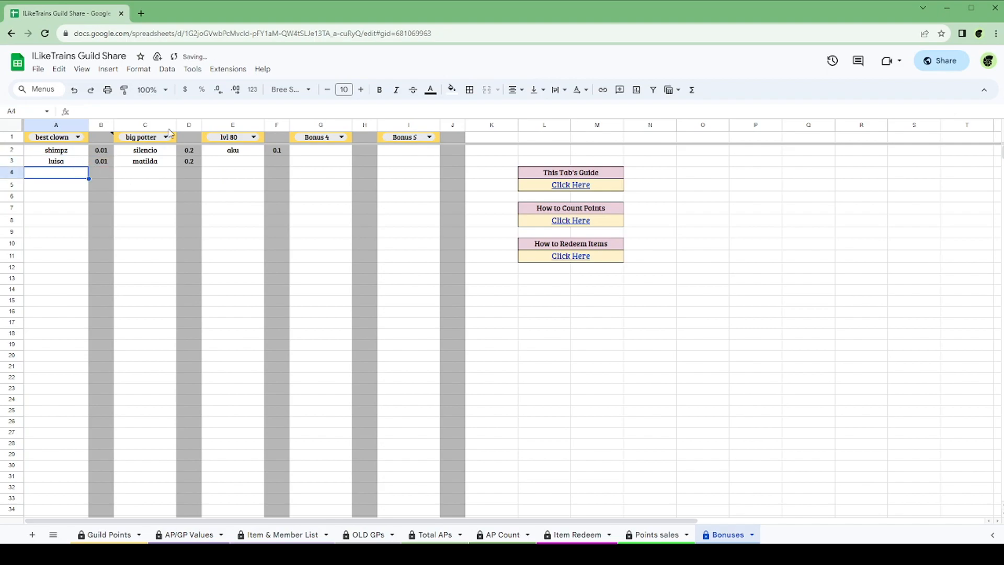
click(109, 534)
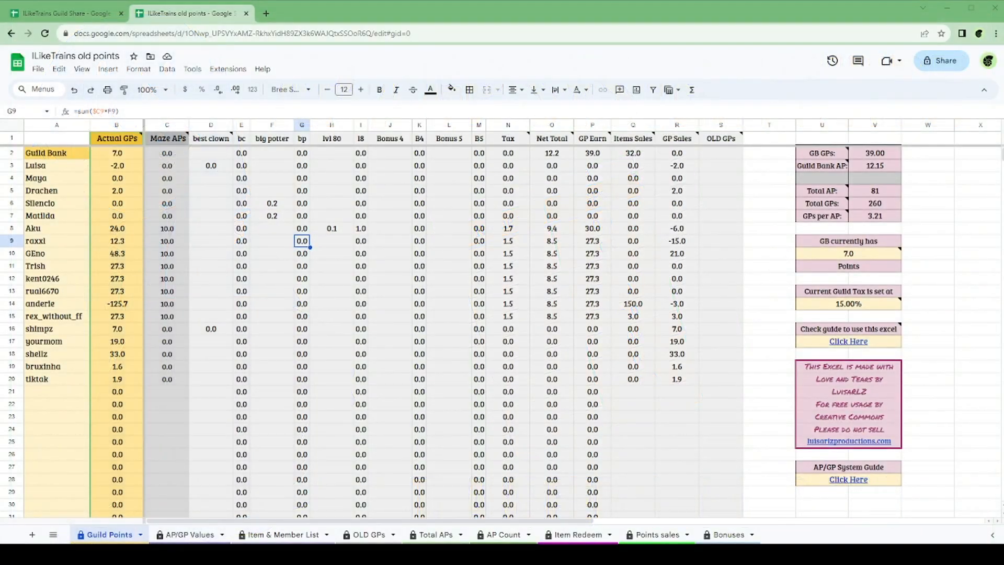
Copy the member names and actual GPs in A2:B20 of the old points spreadsheet and return to the Guild Share spreadsheet
click(331, 278)
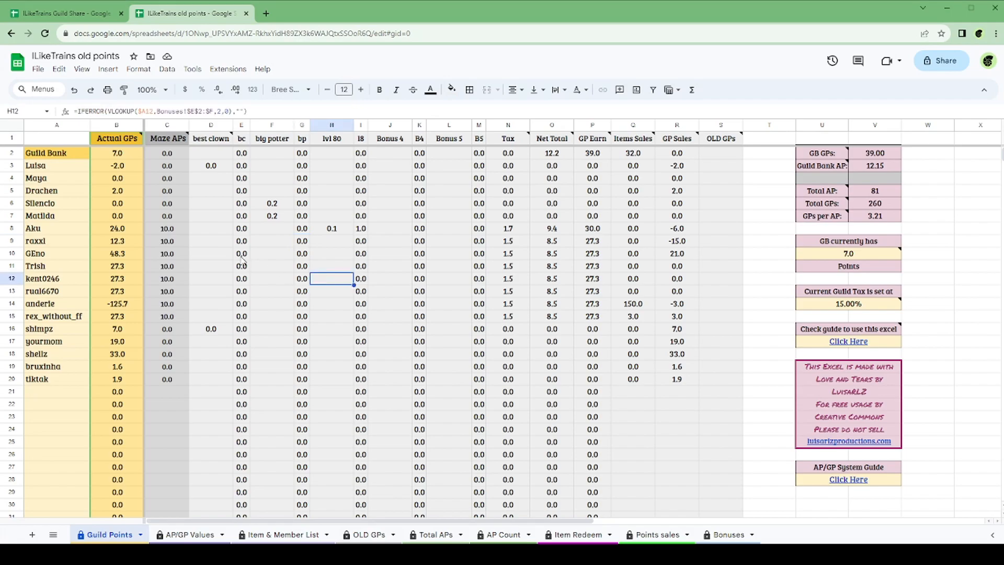
drag(80, 160, 136, 383)
click(96, 15)
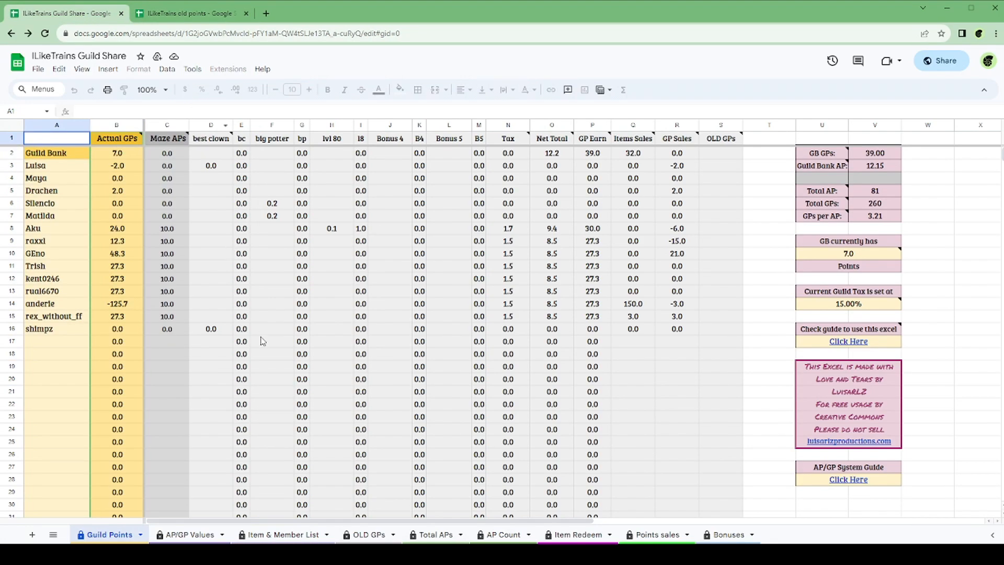
Paste the copied names and points as values only at A2 of the OLD GPs sheet
click(365, 535)
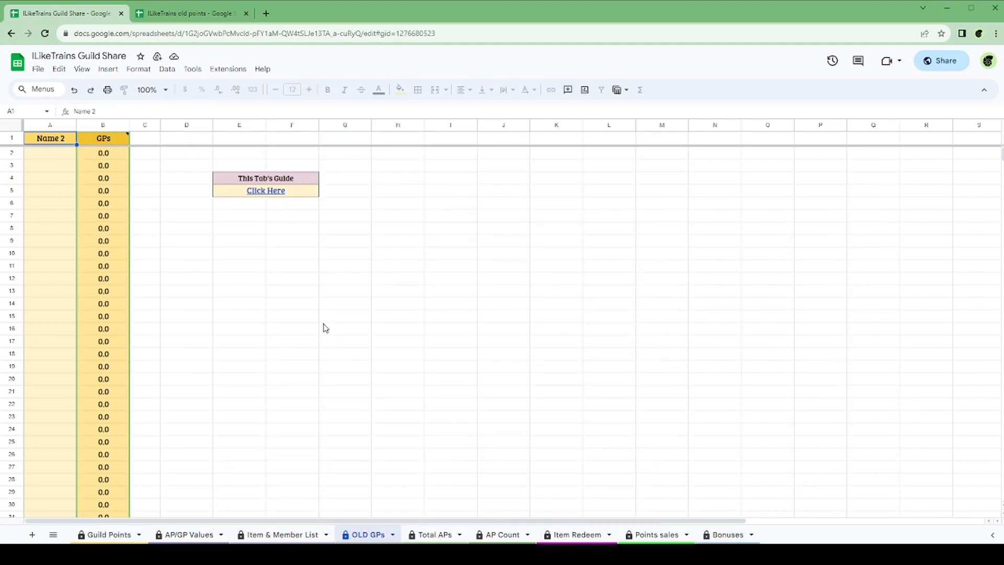
click(50, 156)
right_click(49, 153)
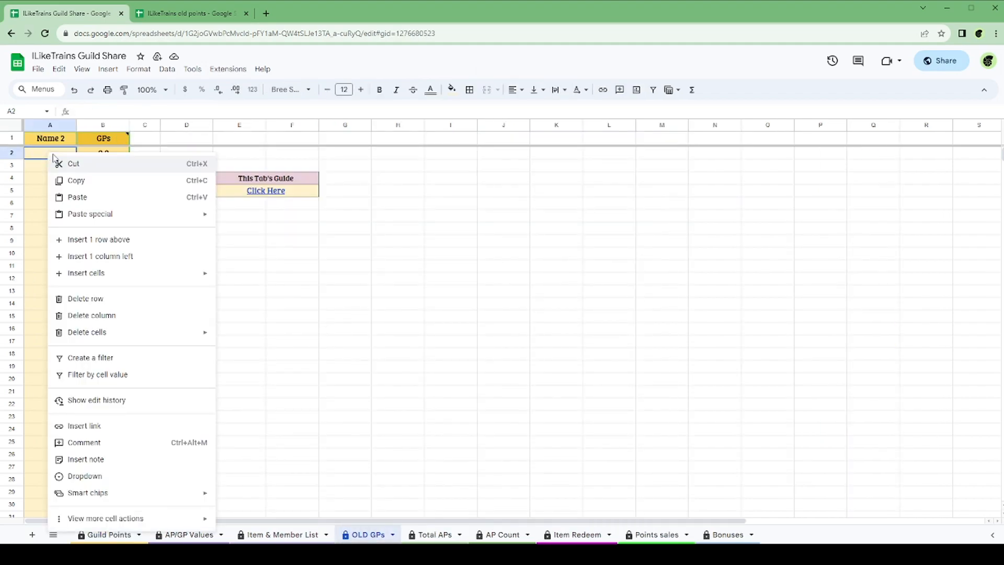
mouse_move(168, 214)
click(240, 224)
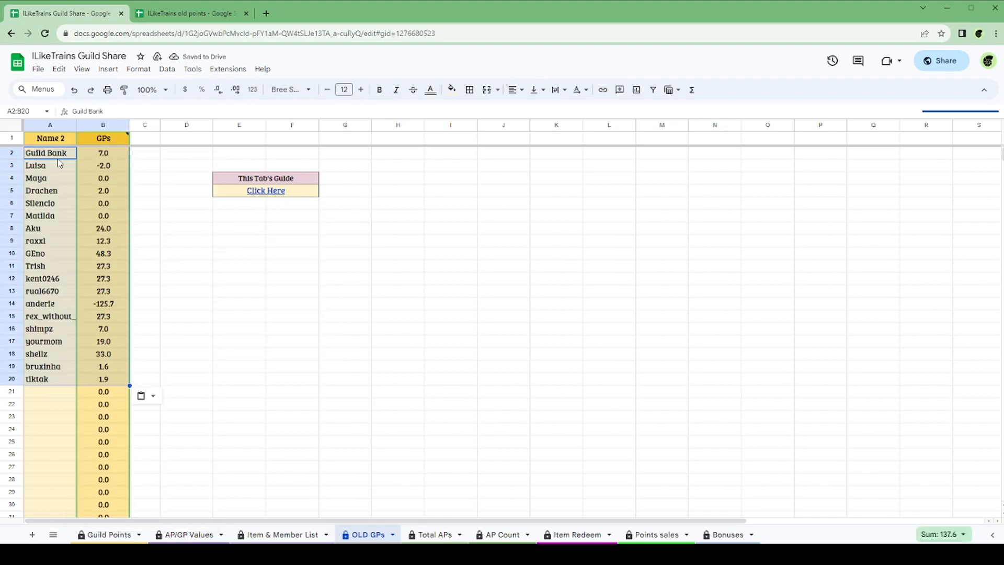
click(74, 392)
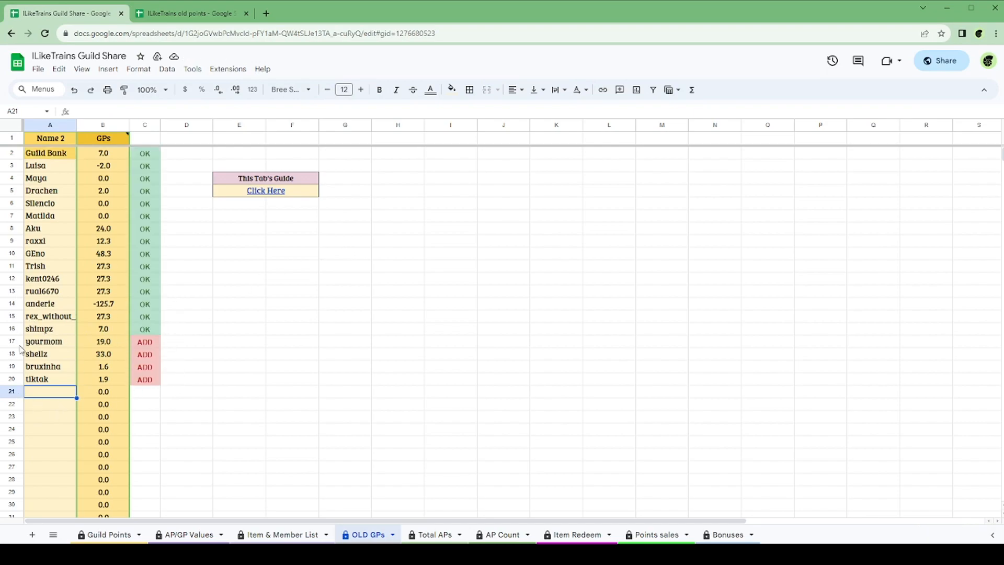
Add the four missing members from A17:A20 of the OLD GPs sheet as values only at E18 of the Item & Member List, and return to OLD GPs
drag(44, 342, 54, 386)
key(ctrl+c)
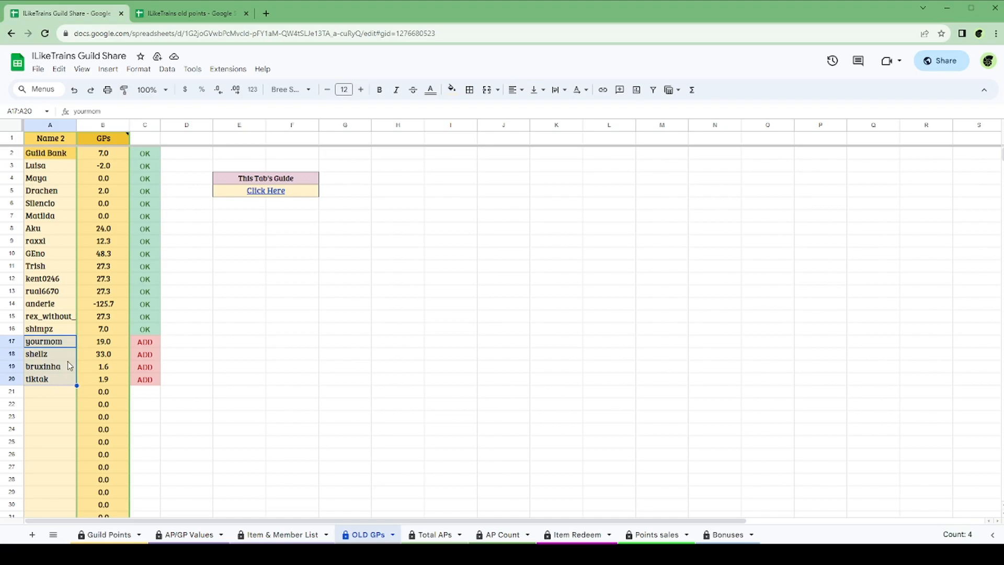
click(262, 533)
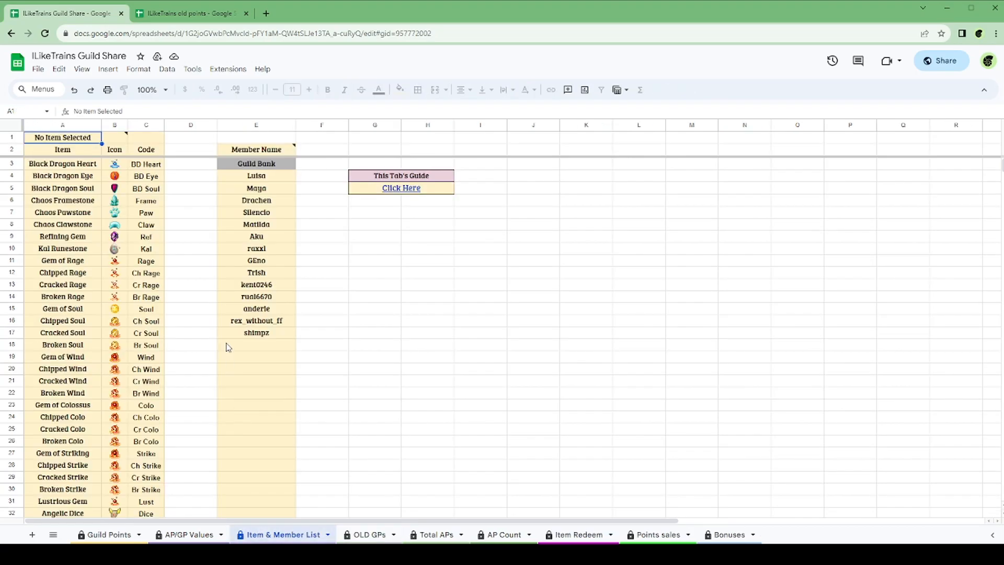
right_click(228, 345)
mouse_move(366, 227)
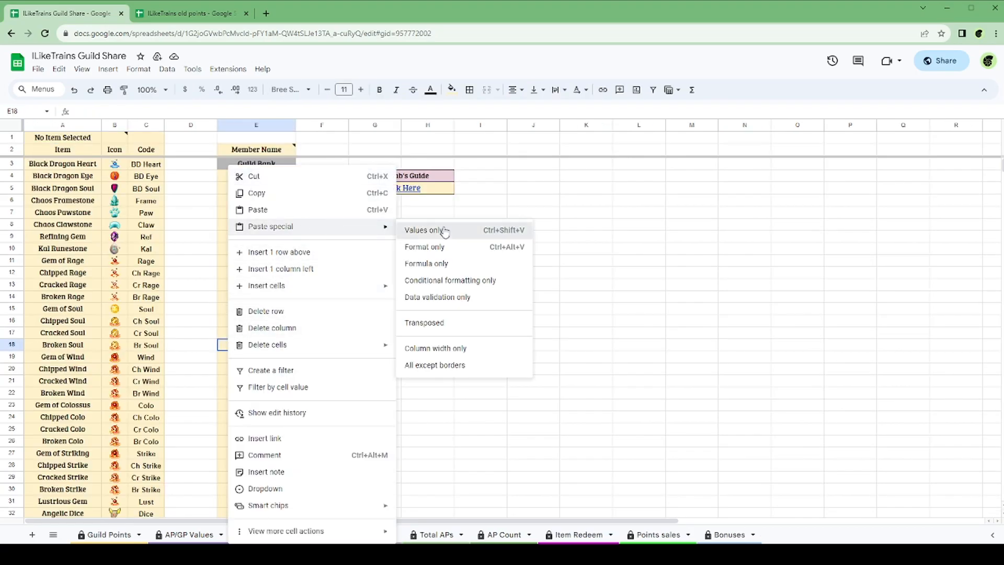
click(424, 231)
click(344, 539)
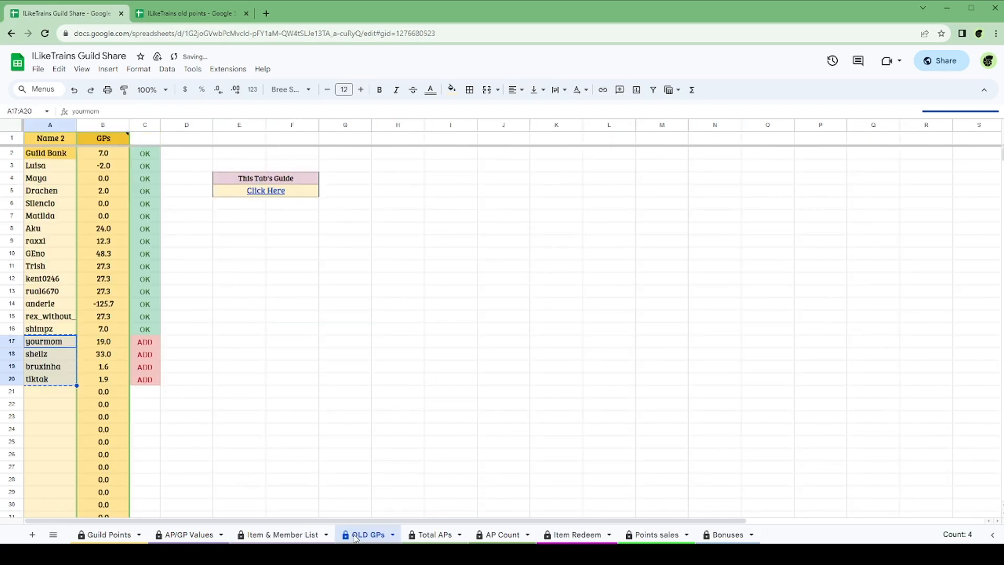
click(178, 367)
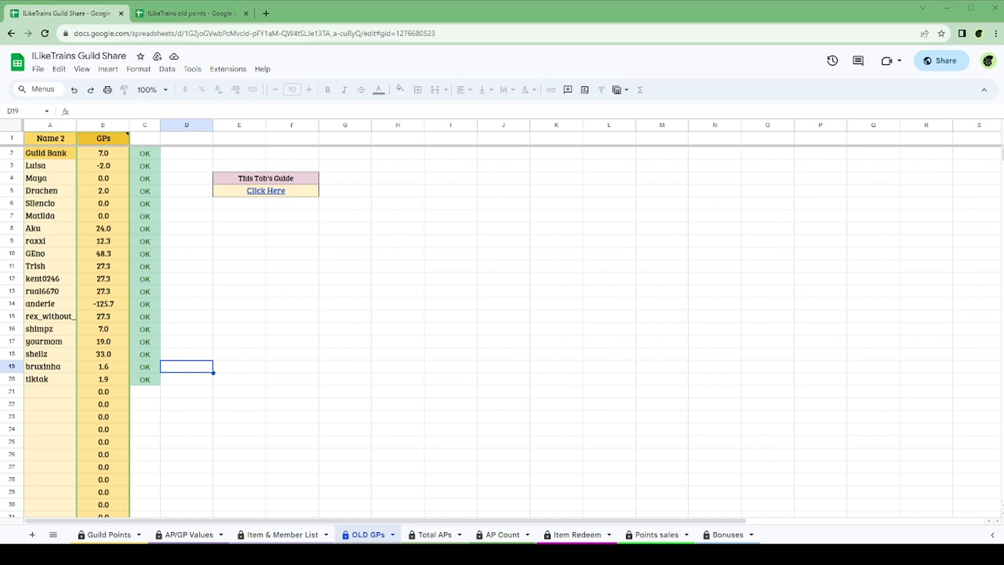
Examine the OLD GPs column S1:S20 on the Guild Points sheet to check the imported points
click(108, 534)
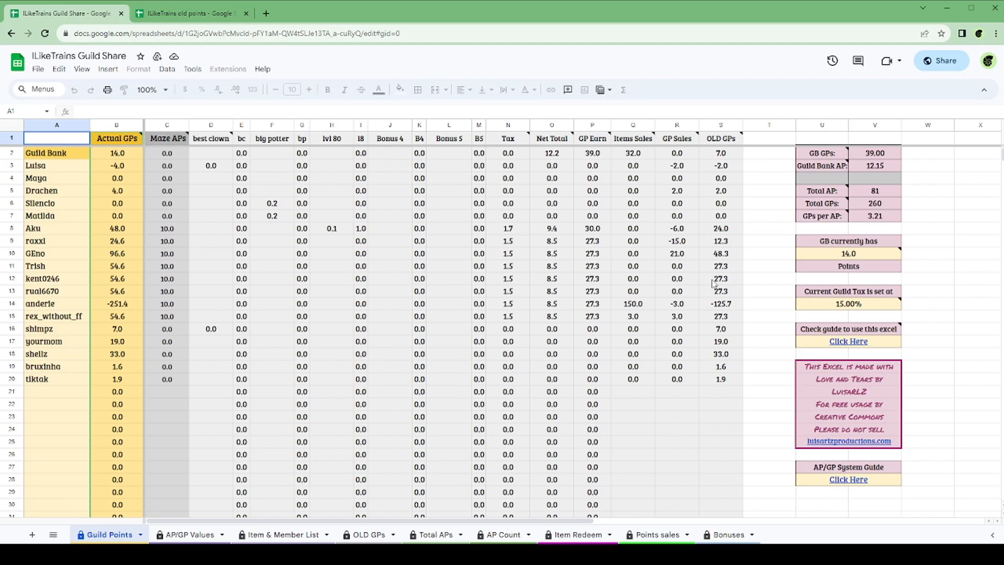
drag(731, 381, 727, 138)
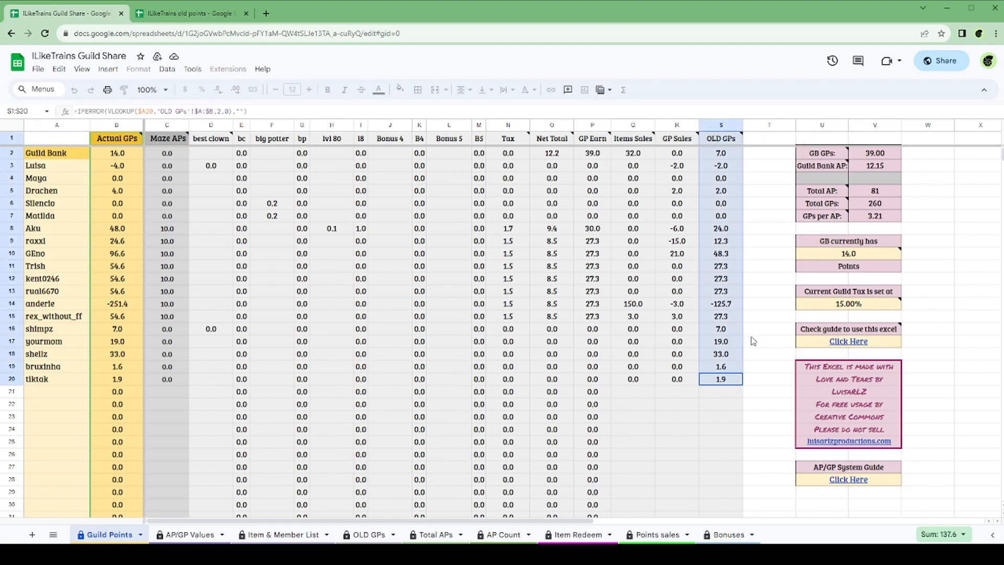
click(753, 341)
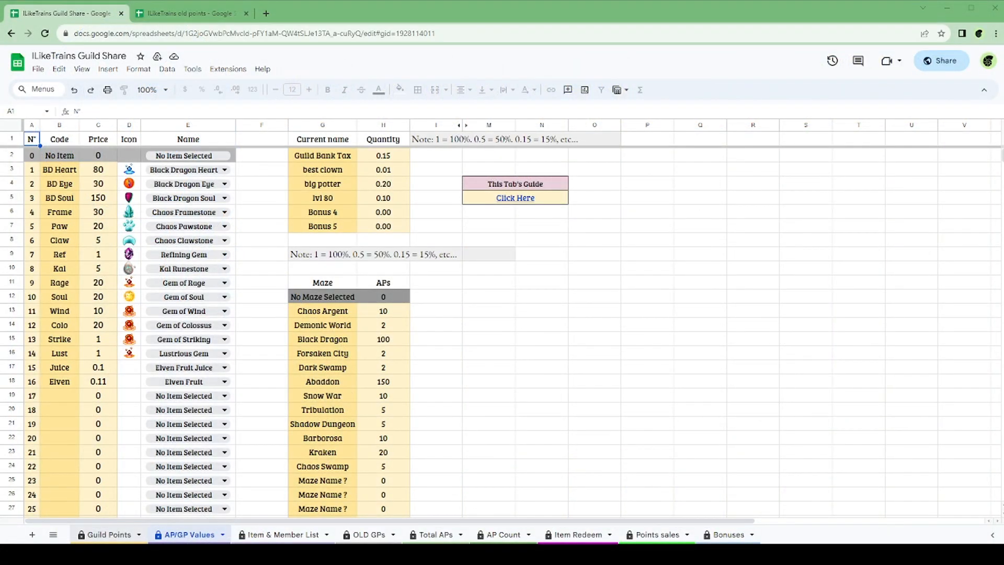
click(110, 535)
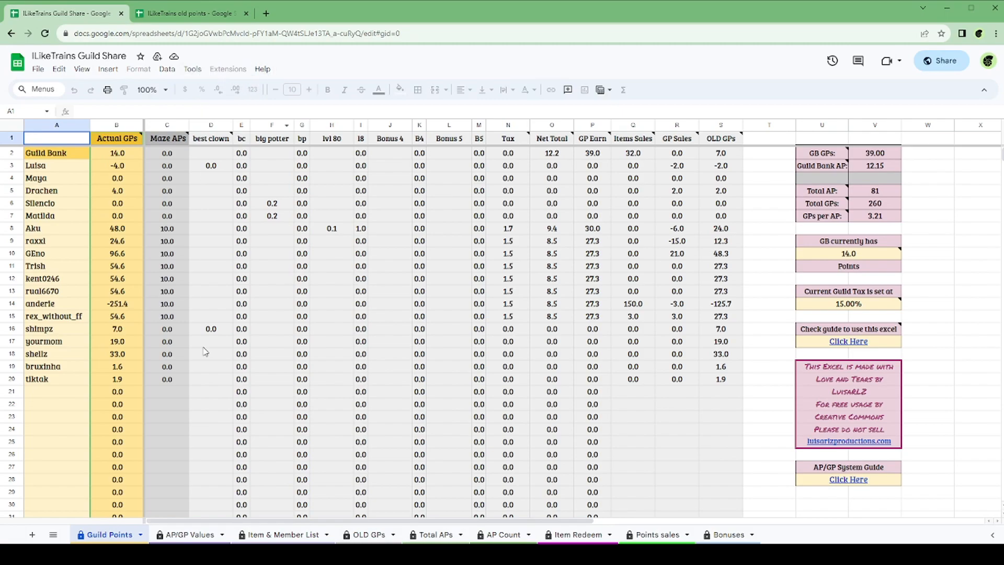
Run the Transfer Points macro from the AP/GP Values sheet
click(183, 535)
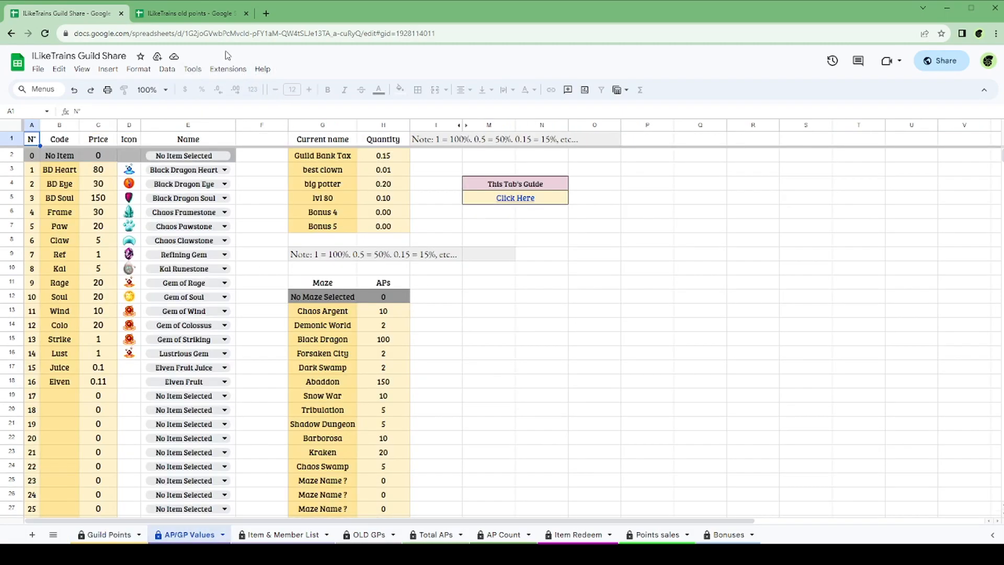
click(234, 71)
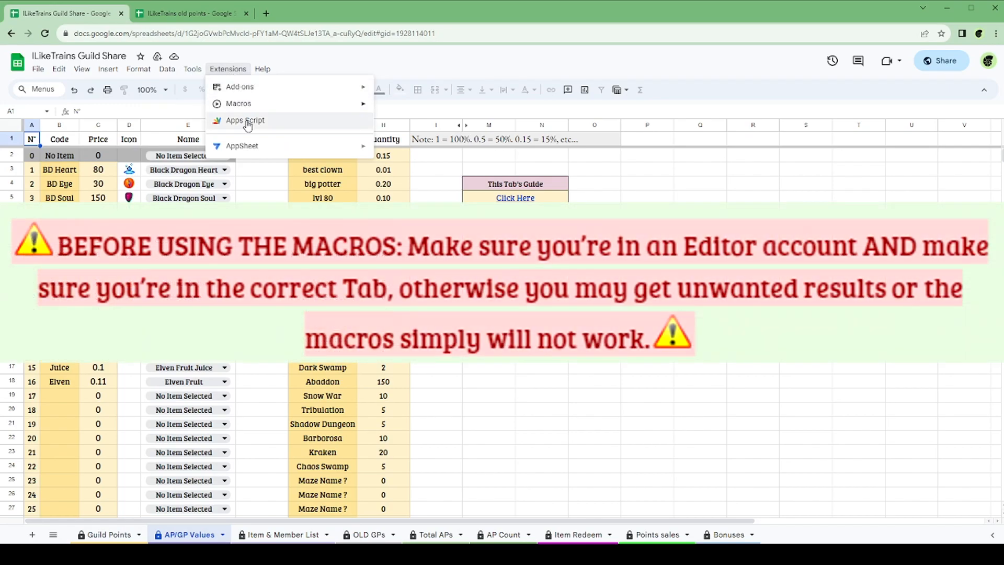
mouse_move(255, 108)
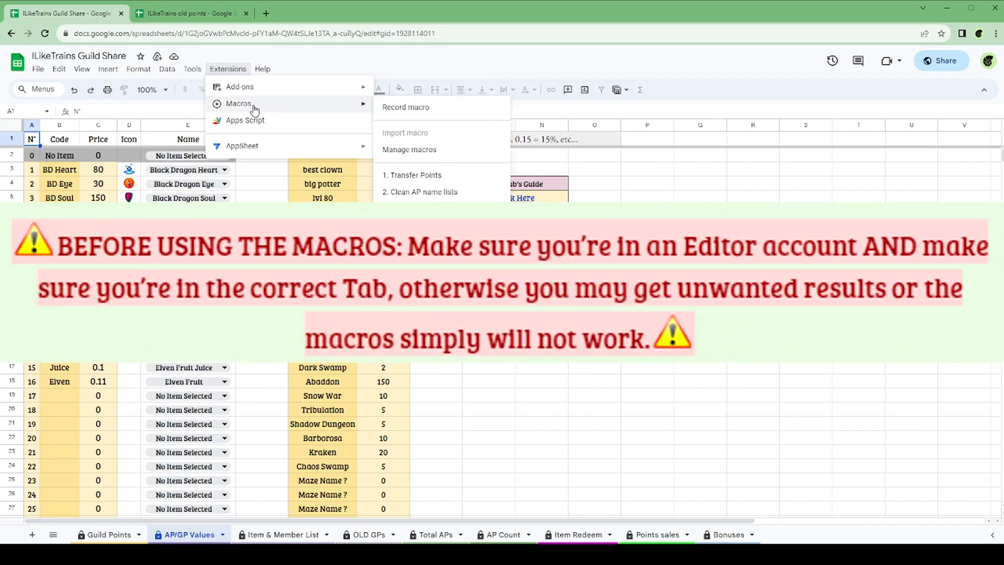
click(424, 175)
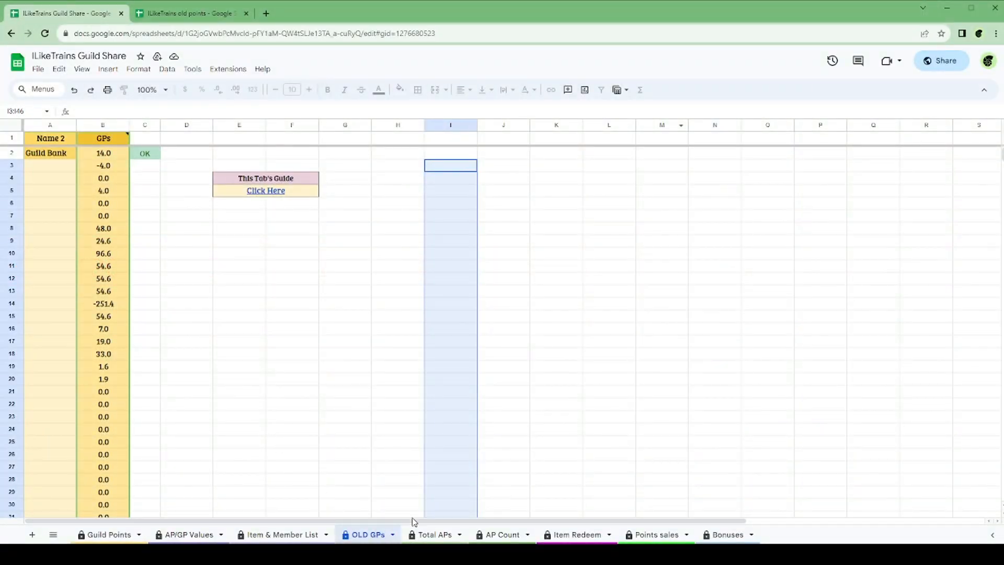
Start the Clean AP name lists macro from the AP Count sheet and continue with the required script authorization
click(494, 535)
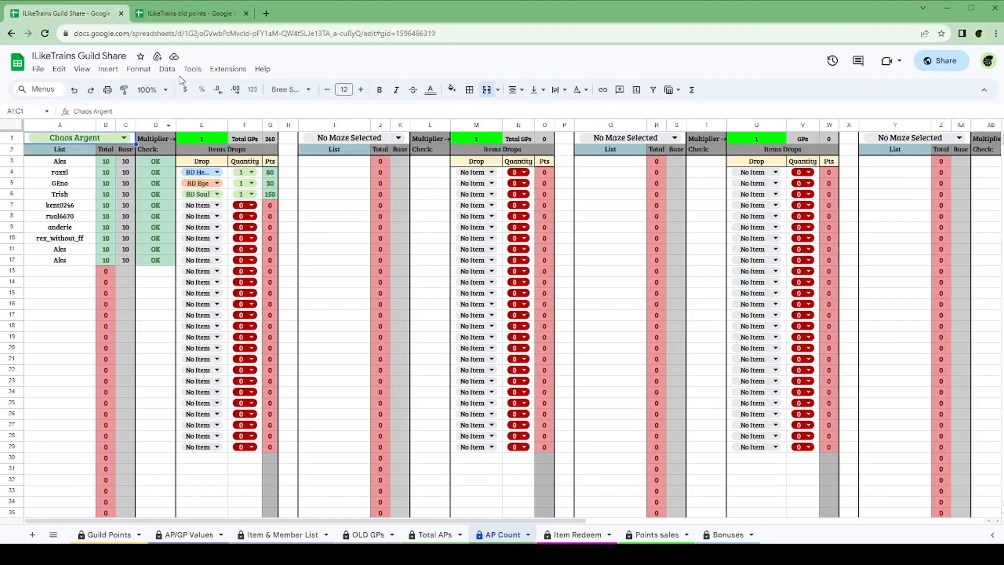
click(193, 70)
mouse_move(227, 68)
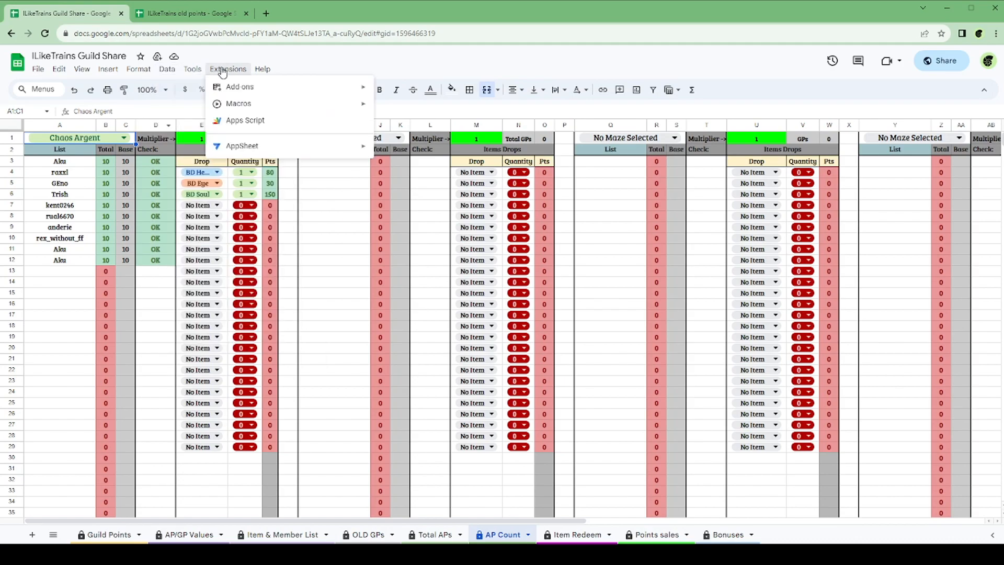
mouse_move(283, 109)
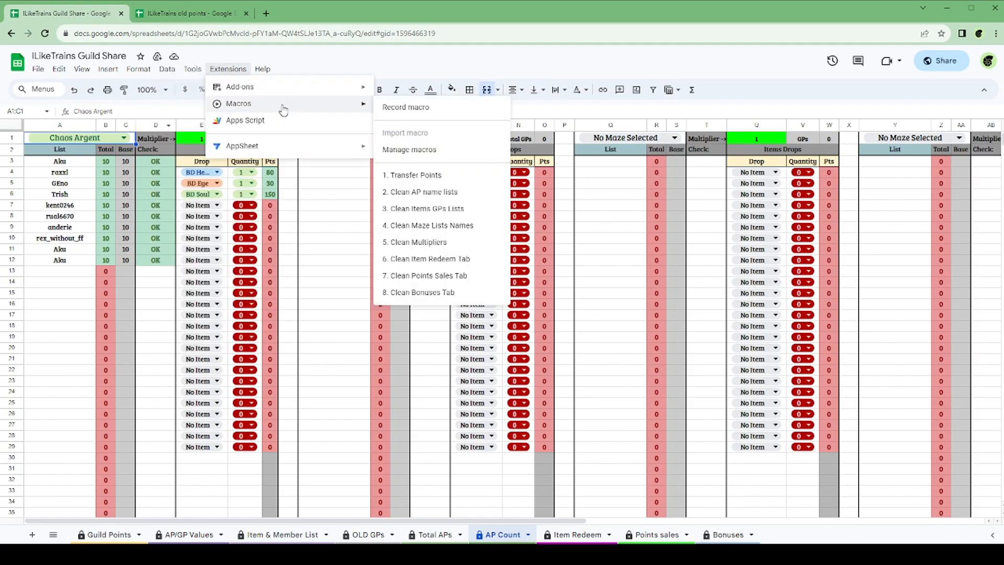
click(420, 193)
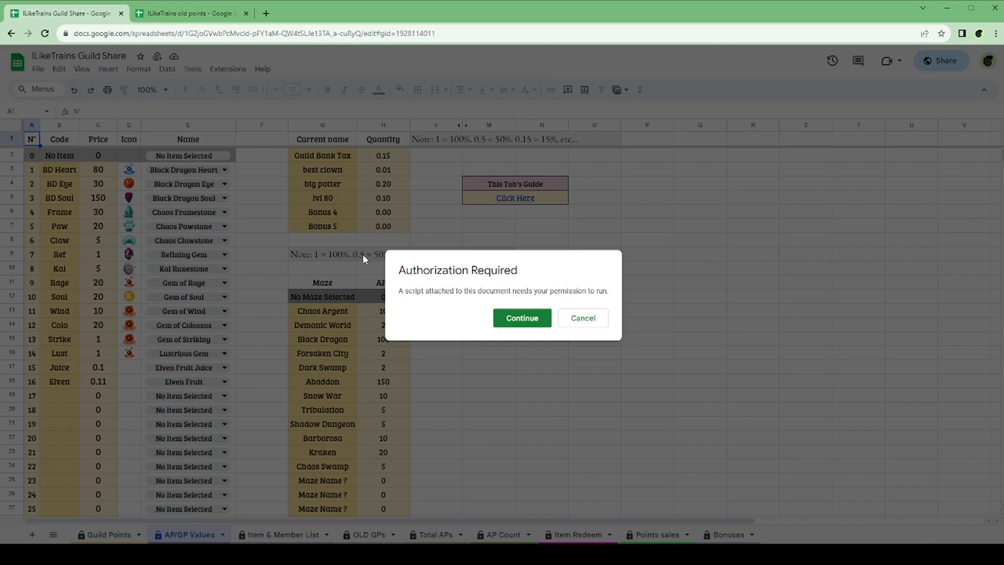
click(523, 318)
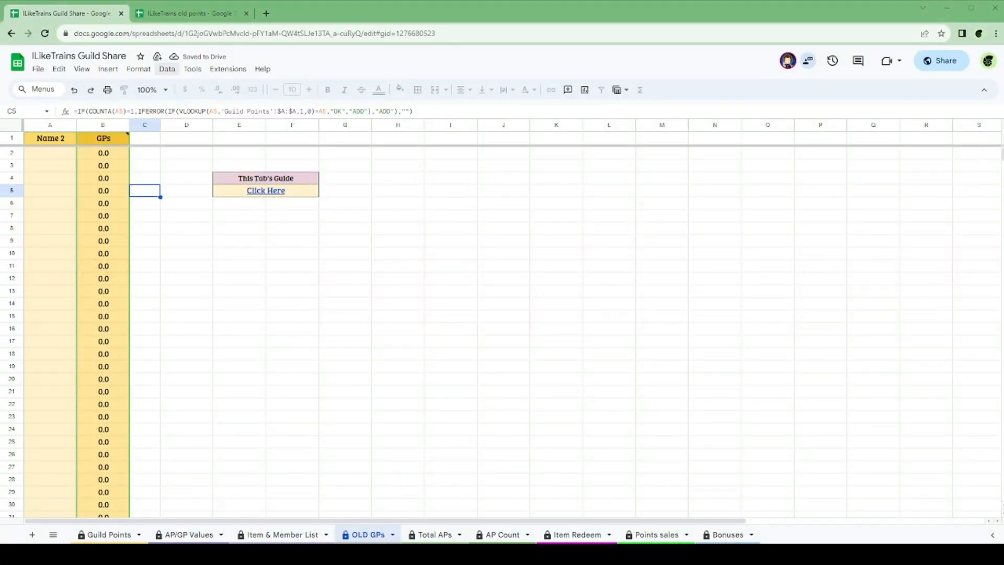
Run the Transfer Points macro on the OLD GPs sheet to fill in the members' names and points
click(168, 70)
mouse_move(206, 77)
mouse_move(242, 103)
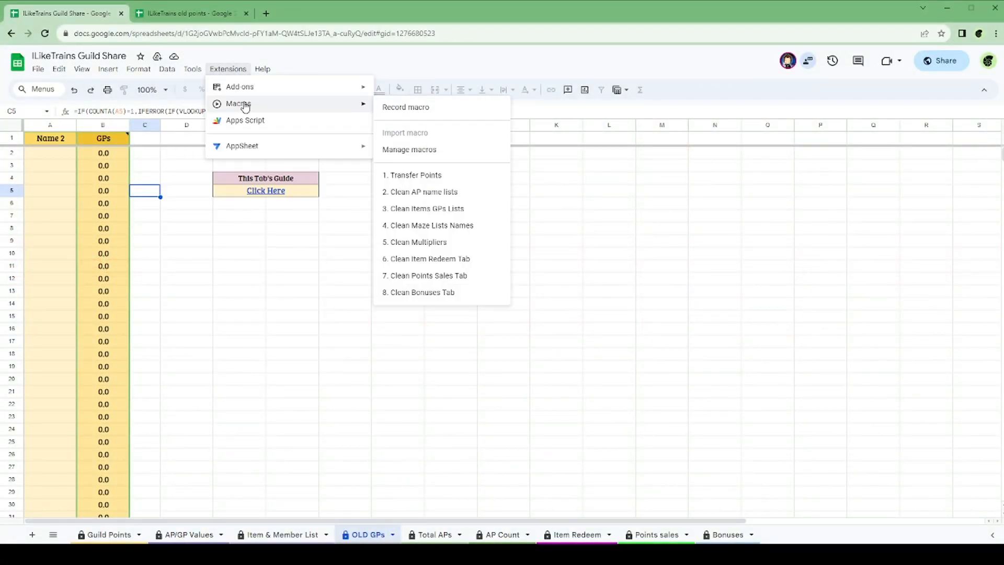
click(450, 176)
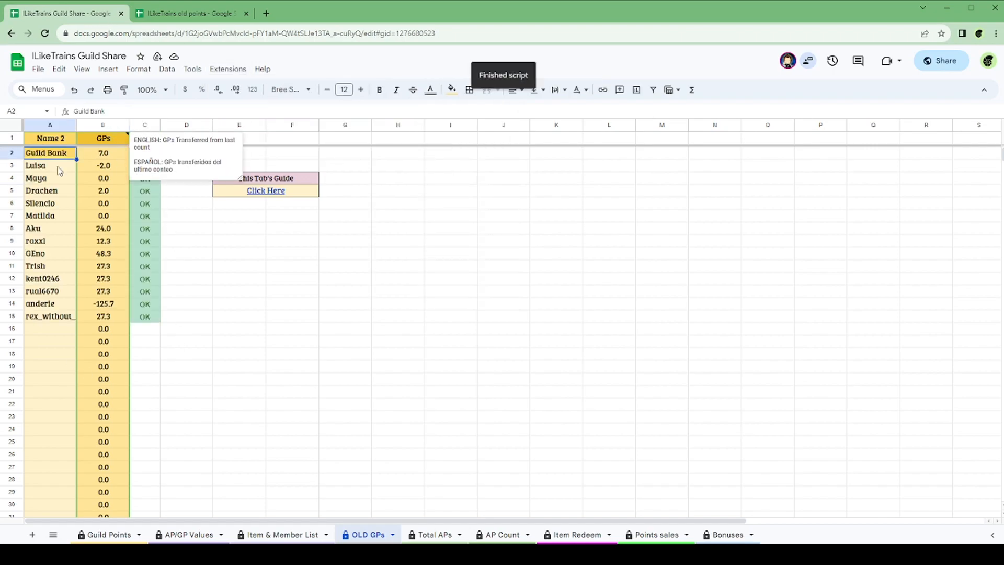
click(308, 366)
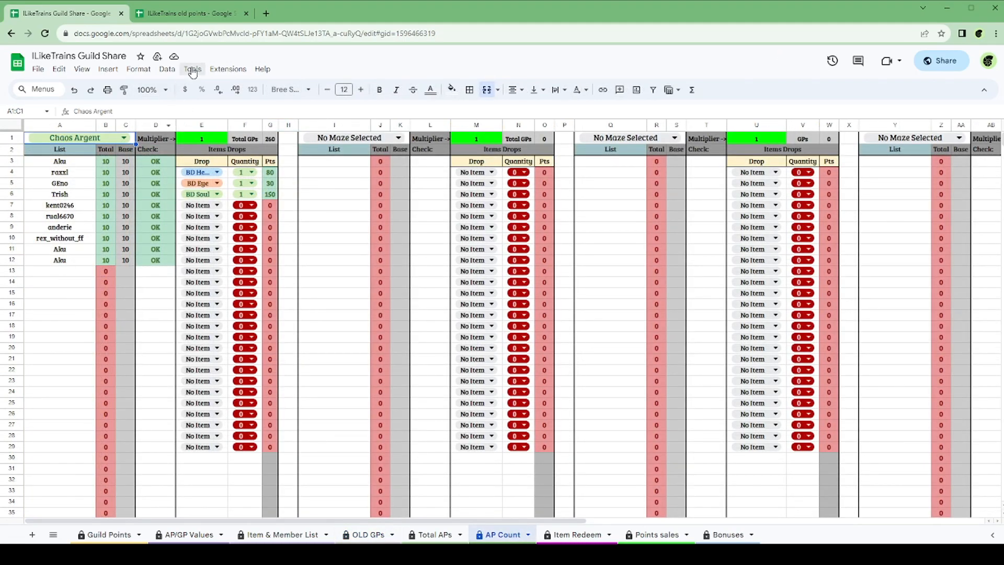
Clear the member names from the maze lists on the AP Count sheet with the Clean AP name lists macro
click(192, 70)
mouse_move(175, 69)
mouse_move(222, 70)
mouse_move(280, 103)
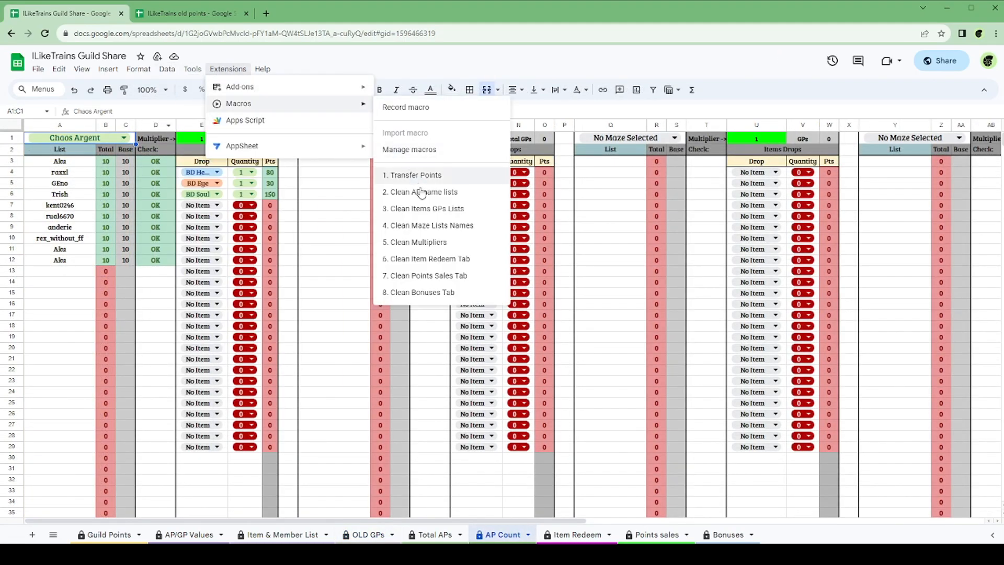
click(392, 170)
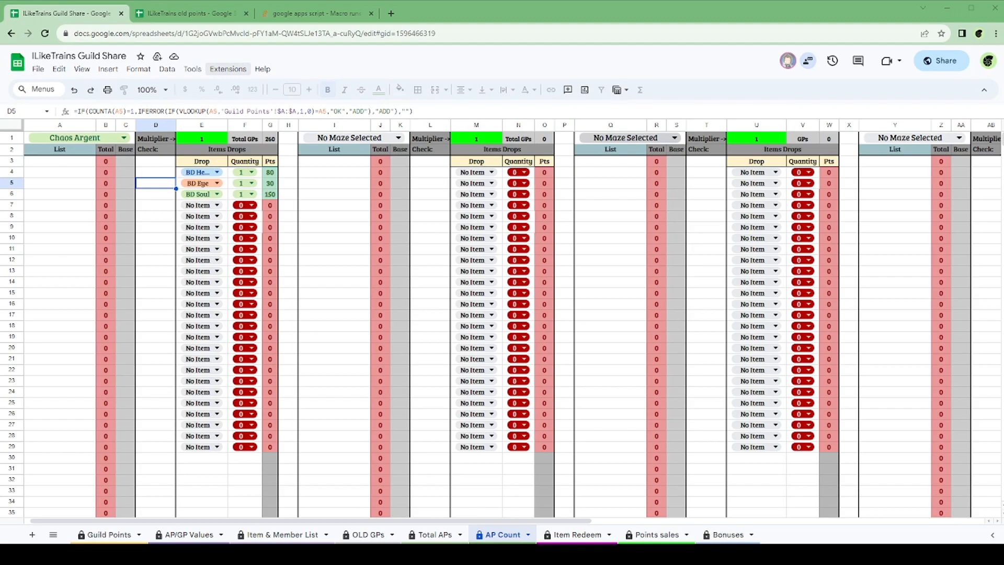
Reset the item drops and quantities on the AP Count sheet with the Clean Items GPs Lists macro
click(228, 69)
mouse_move(236, 103)
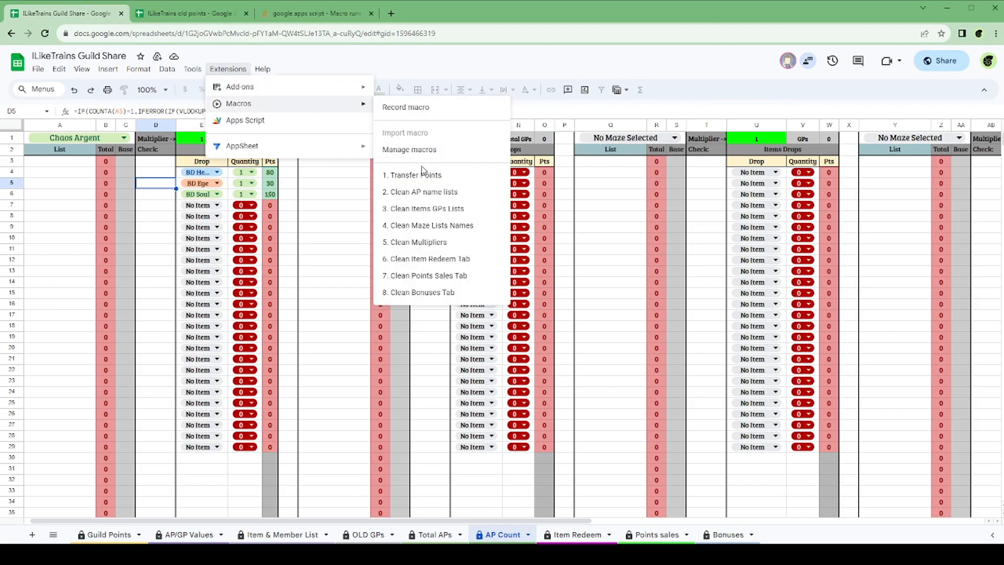
click(426, 207)
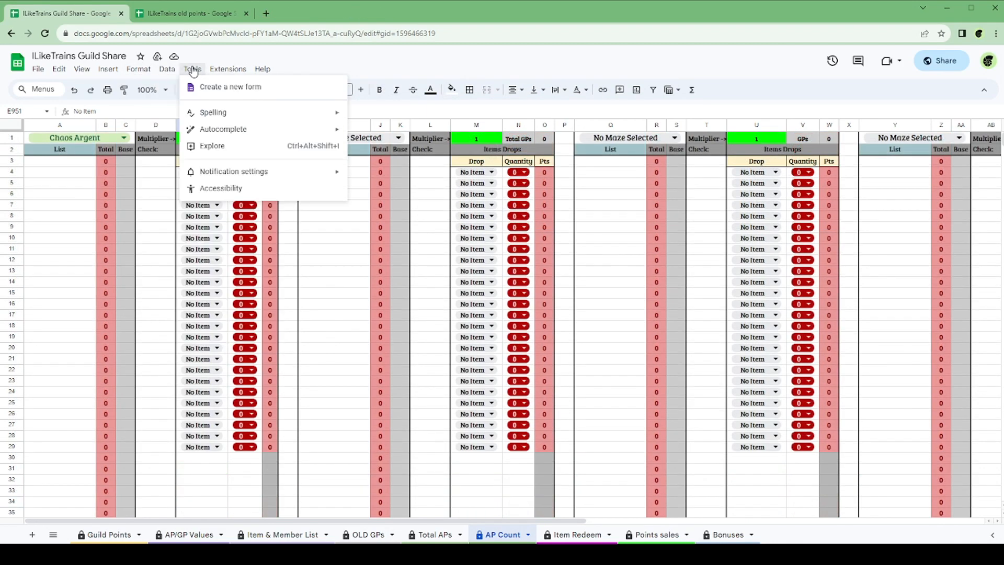
Reset the selected mazes on the AP Count sheet with the Clean Maze Lists Names macro
mouse_move(217, 70)
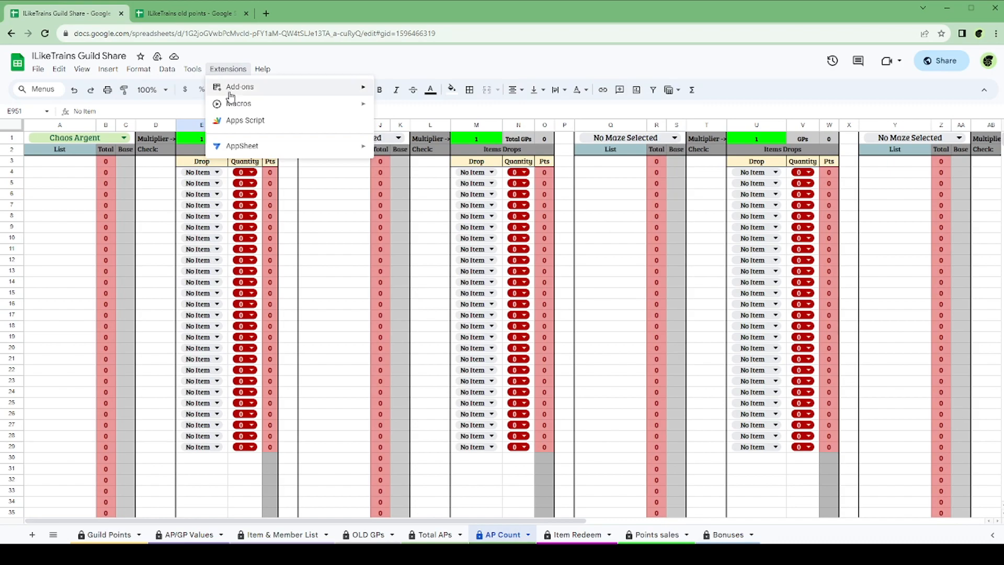
mouse_move(236, 104)
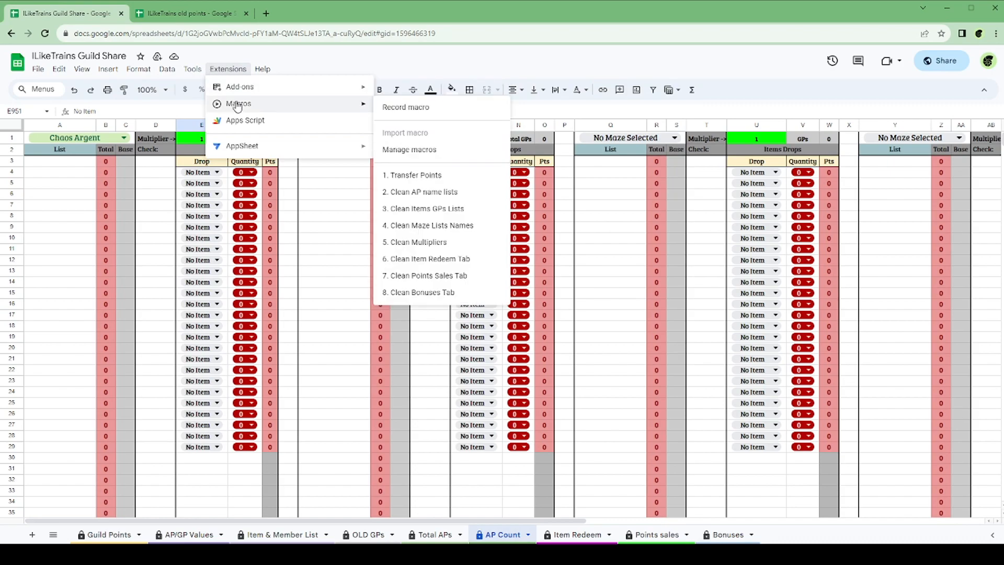
click(438, 228)
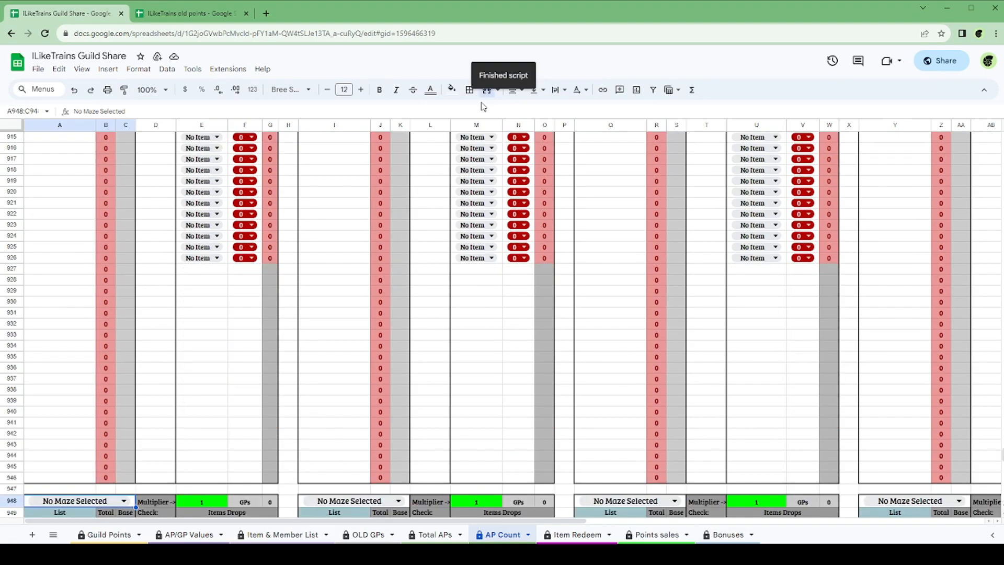
Reset the maze multipliers on the AP Count sheet with the Clean Multipliers macro
click(228, 69)
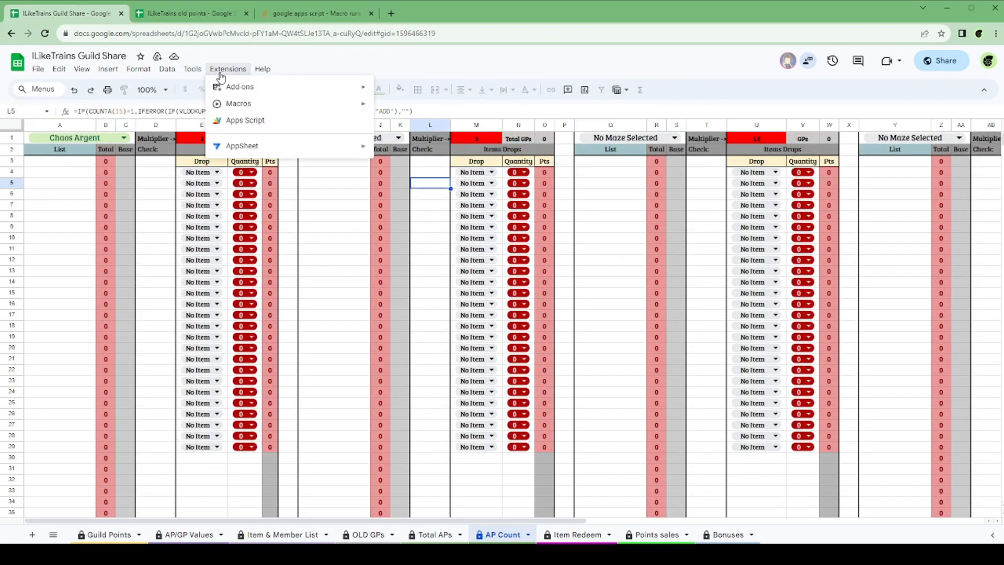
mouse_move(245, 108)
click(421, 242)
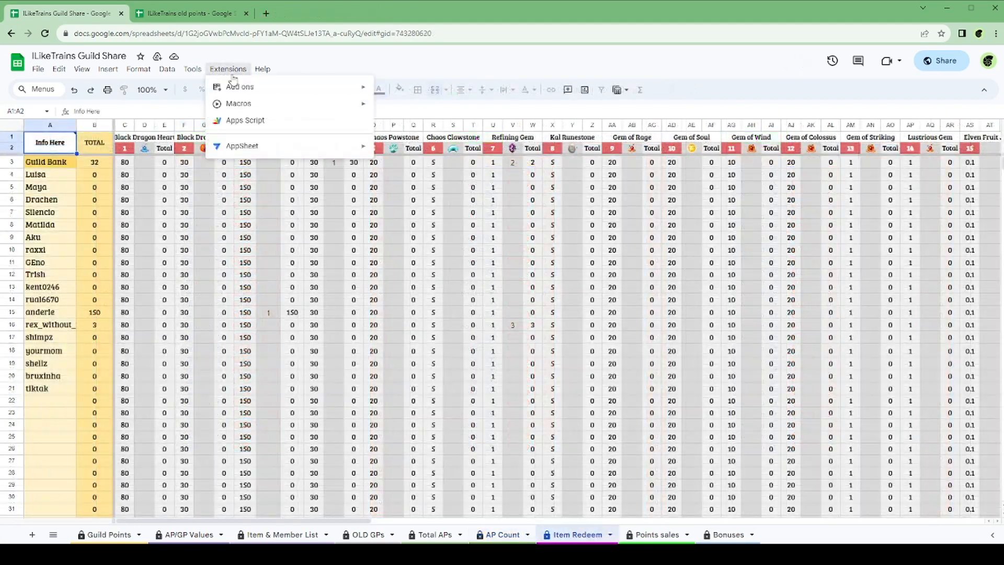
Clear the redeemed item quantities on the Item Redeem sheet with the Clean Item Redeem Tab macro
mouse_move(282, 112)
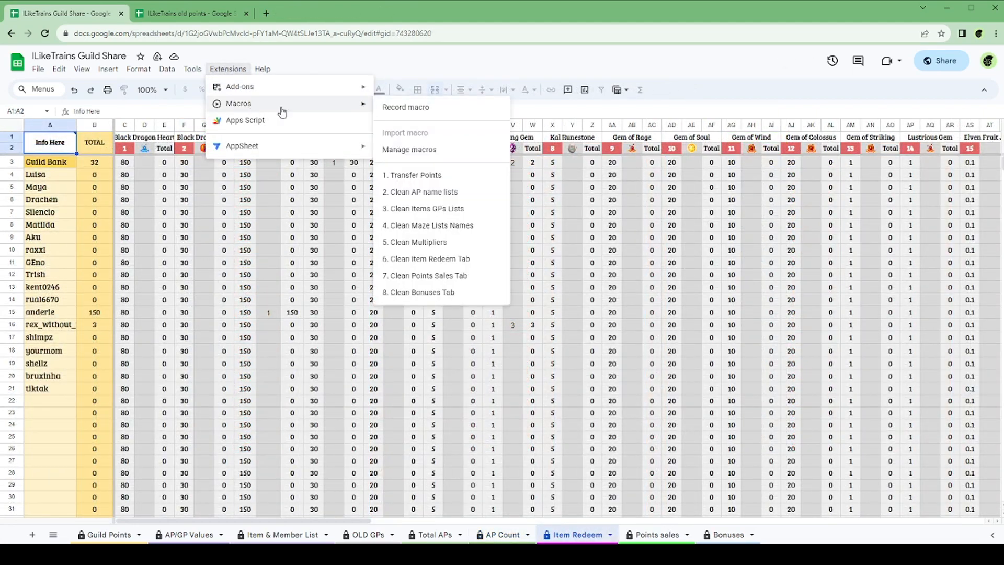
click(430, 259)
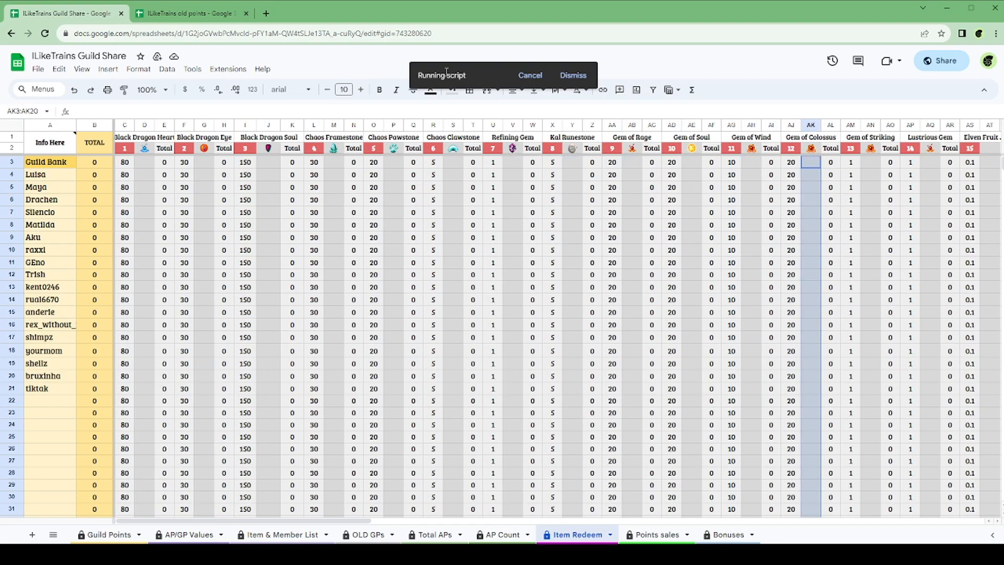
click(192, 68)
mouse_move(214, 71)
mouse_move(238, 107)
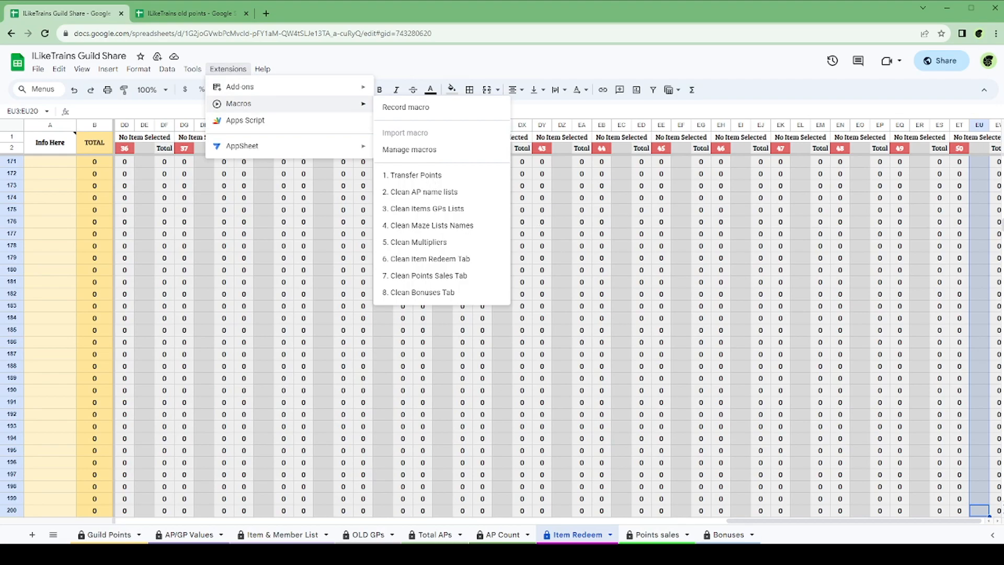
Clear the recorded point sales on the Points sales sheet with the Clean Points Sales Tab macro
click(655, 535)
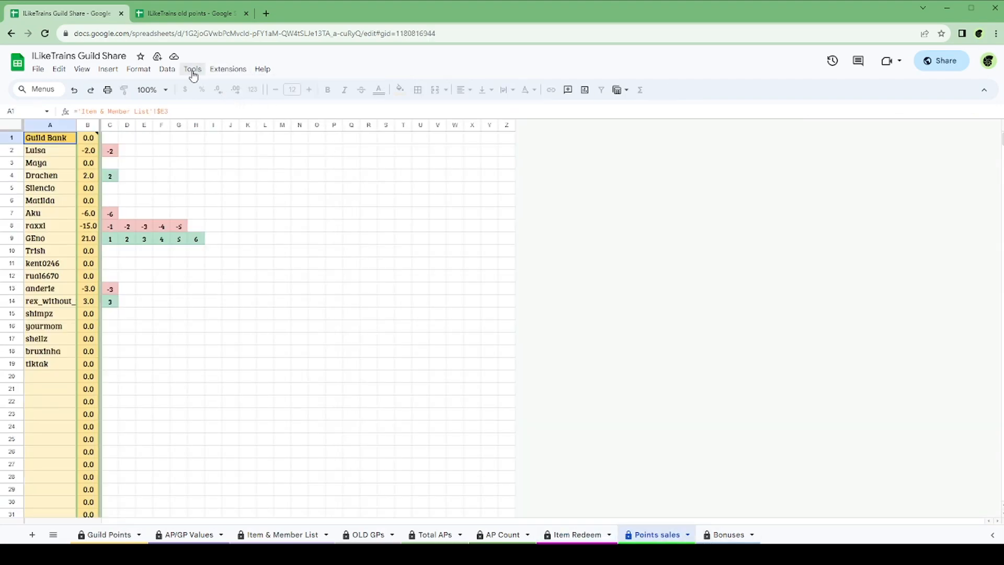
click(193, 72)
mouse_move(228, 68)
mouse_move(240, 104)
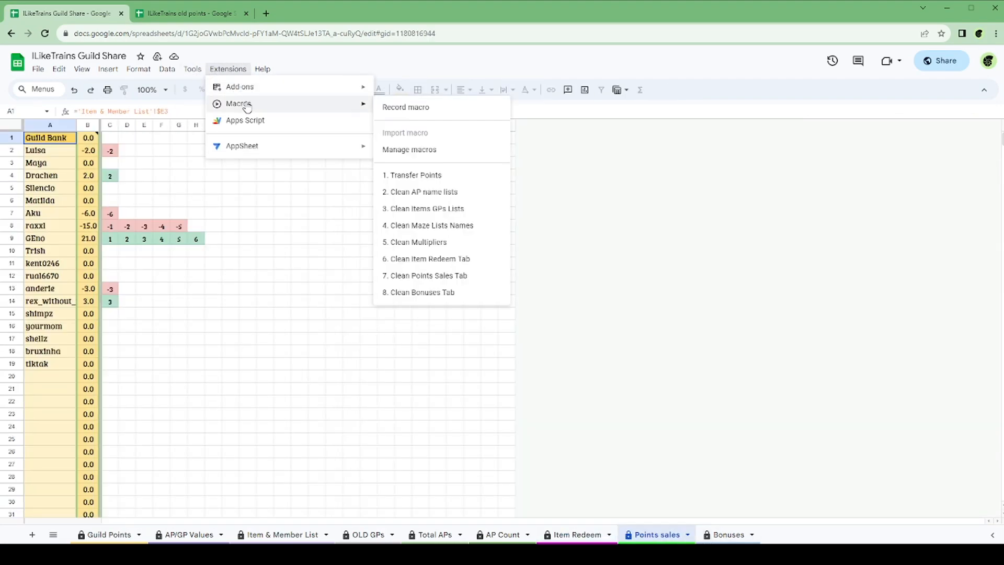
click(444, 276)
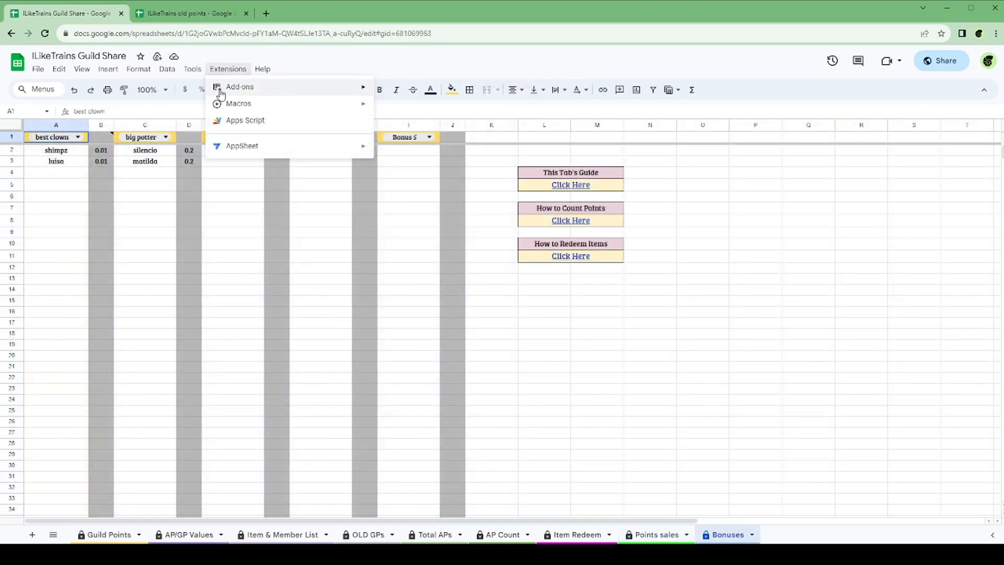
Clear the names and values of the bonus lists on the Bonuses sheet with the Clean Bonuses Tab macro
mouse_move(230, 103)
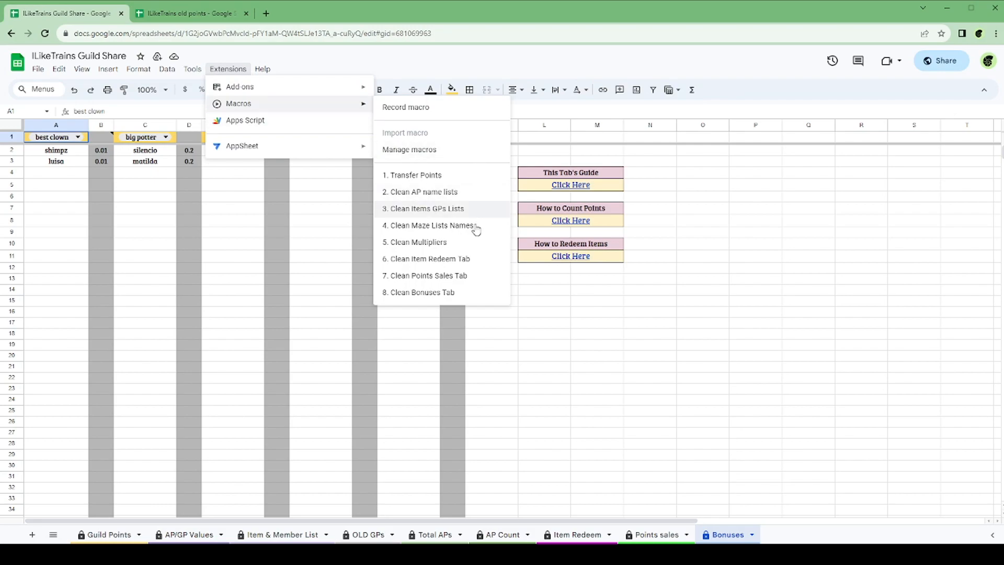
click(459, 291)
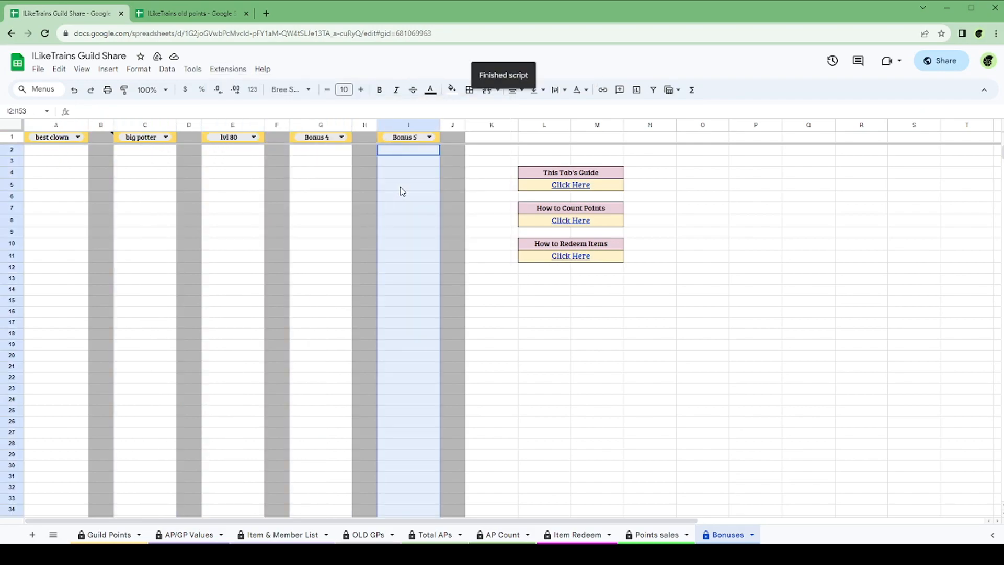
click(536, 307)
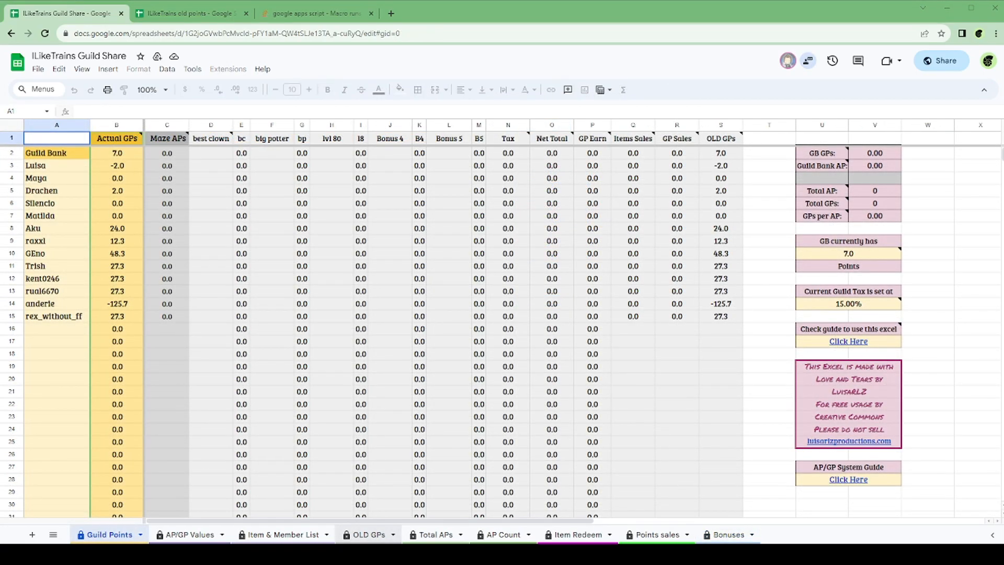
Check the transferred member points on the OLD GPs sheet against the Actual GPs on the Guild Points sheet
click(373, 536)
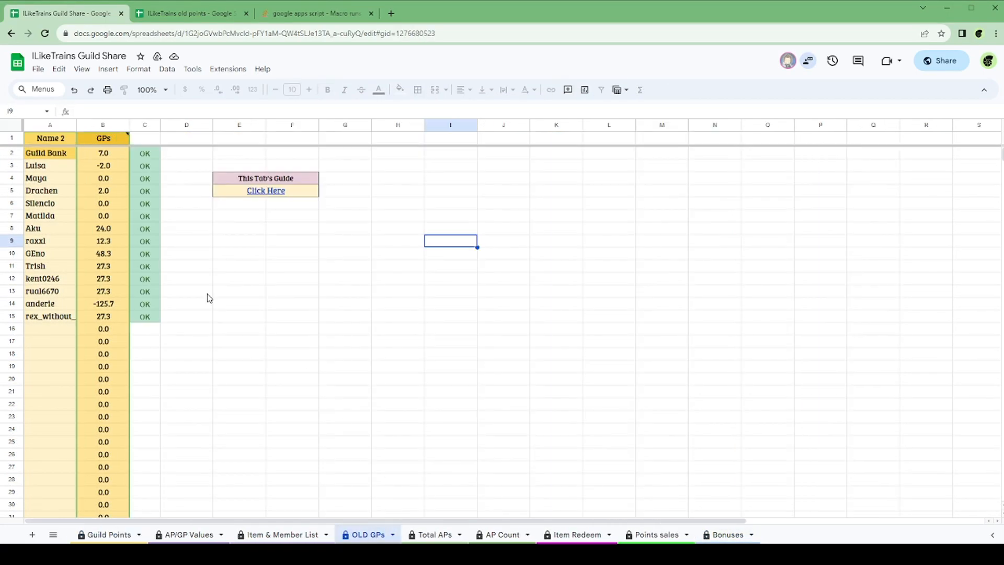
click(108, 535)
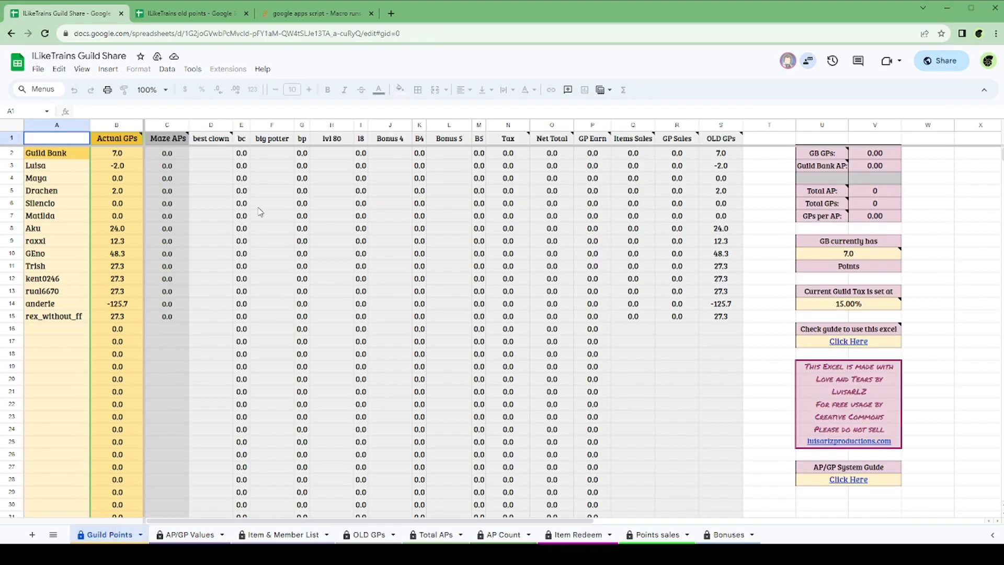